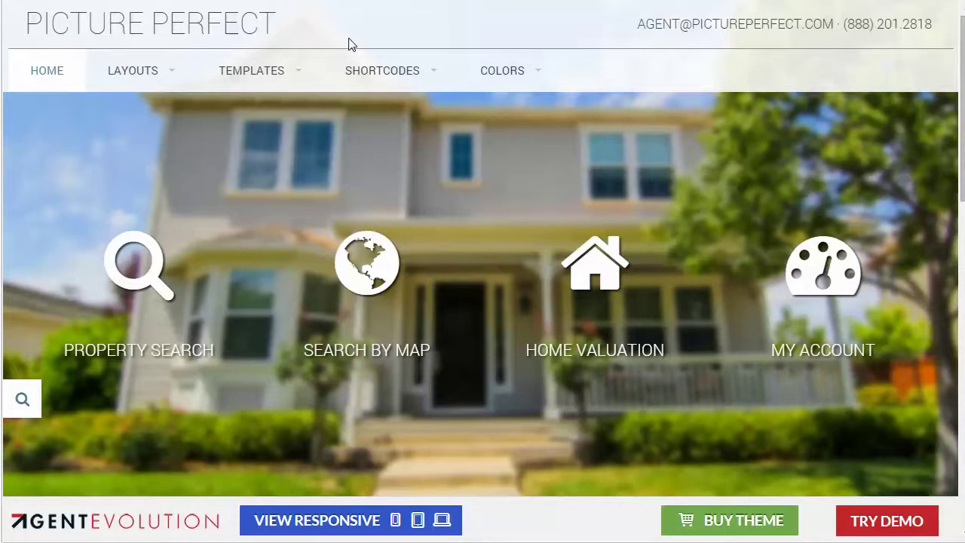
# - Open the Shortcodes – Content page and scroll to the Agent Social Icons and Info section
pyautogui.moveTo(399, 80)
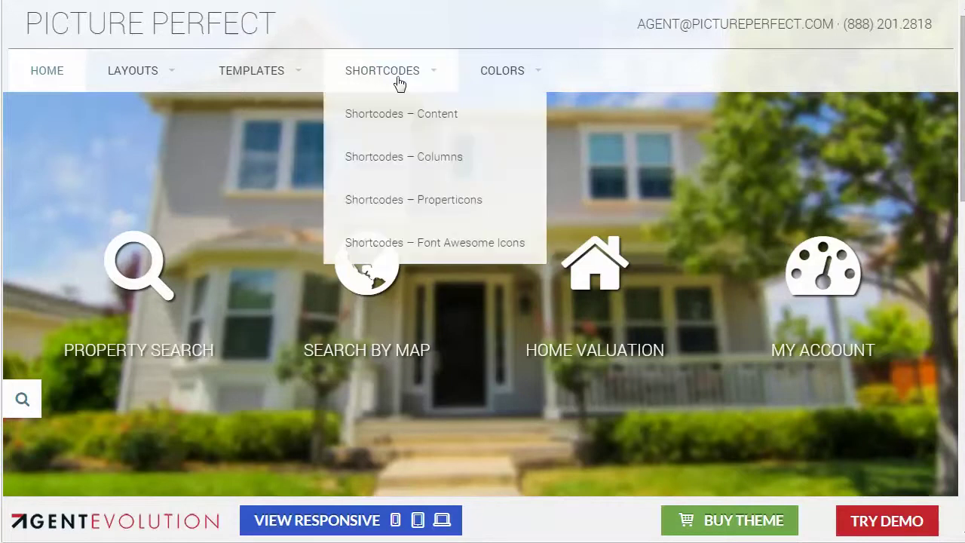
pyautogui.click(384, 119)
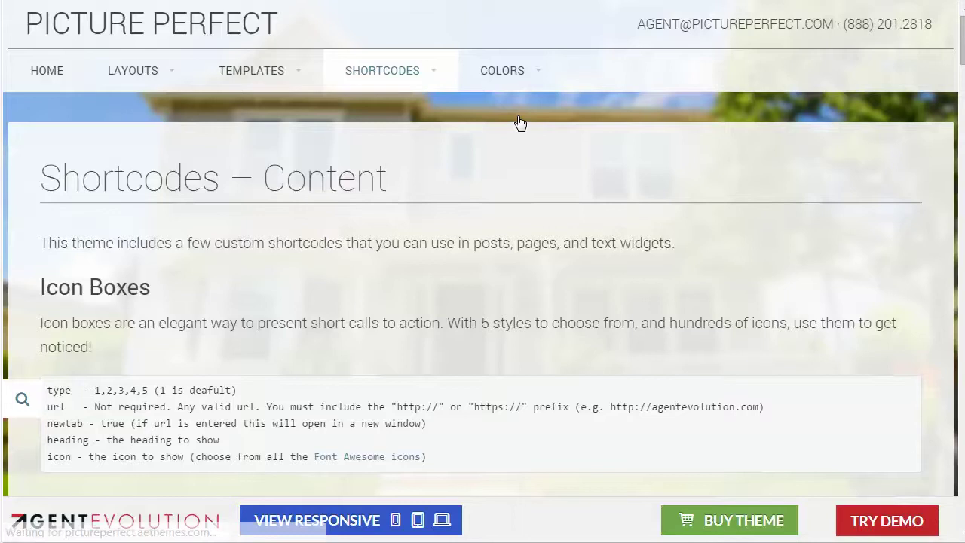
pyautogui.scroll(-15, 515, 272)
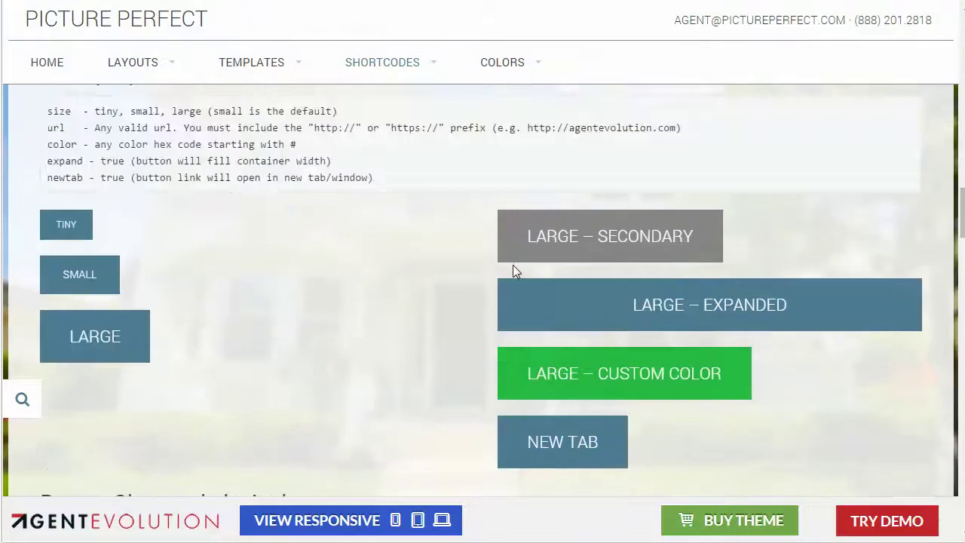
pyautogui.scroll(-20, 513, 266)
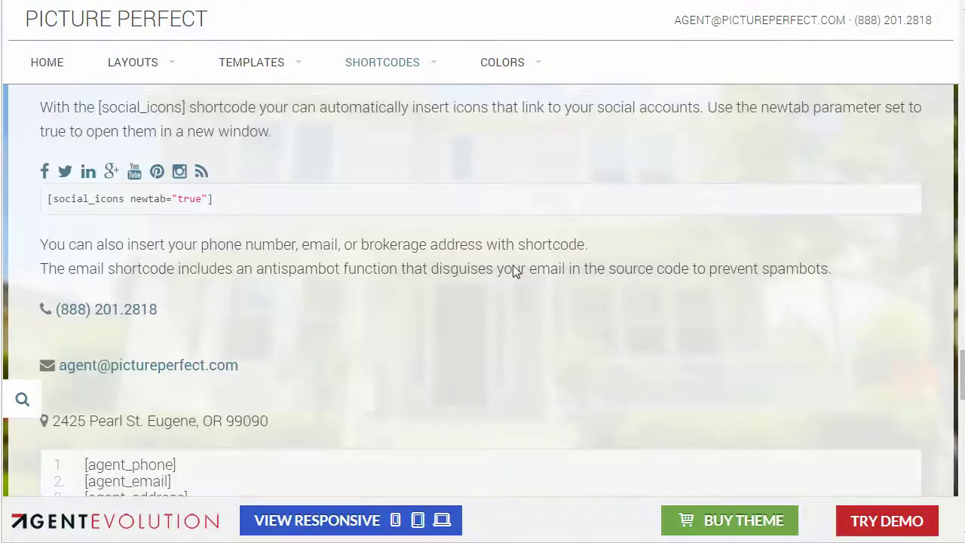
pyautogui.scroll(2, 515, 271)
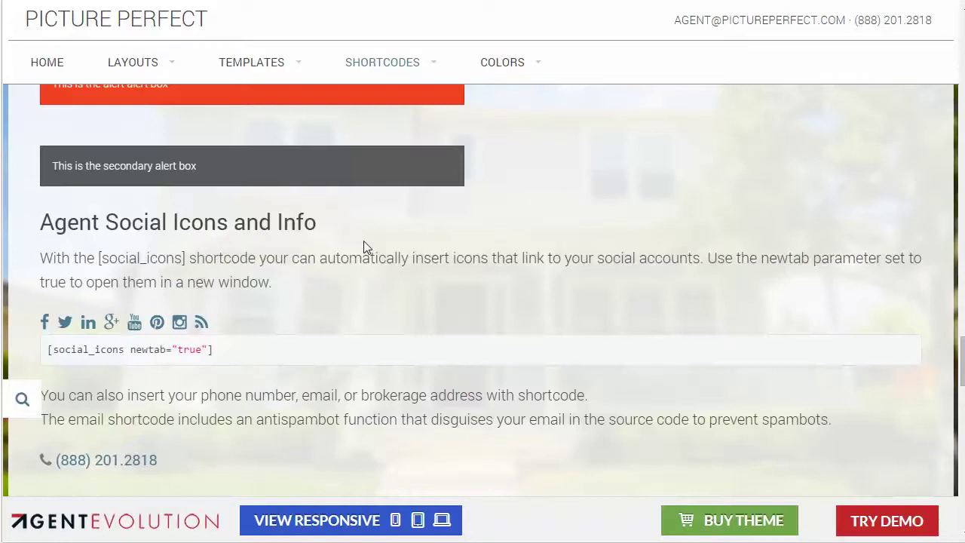
pyautogui.scroll(-2, 364, 248)
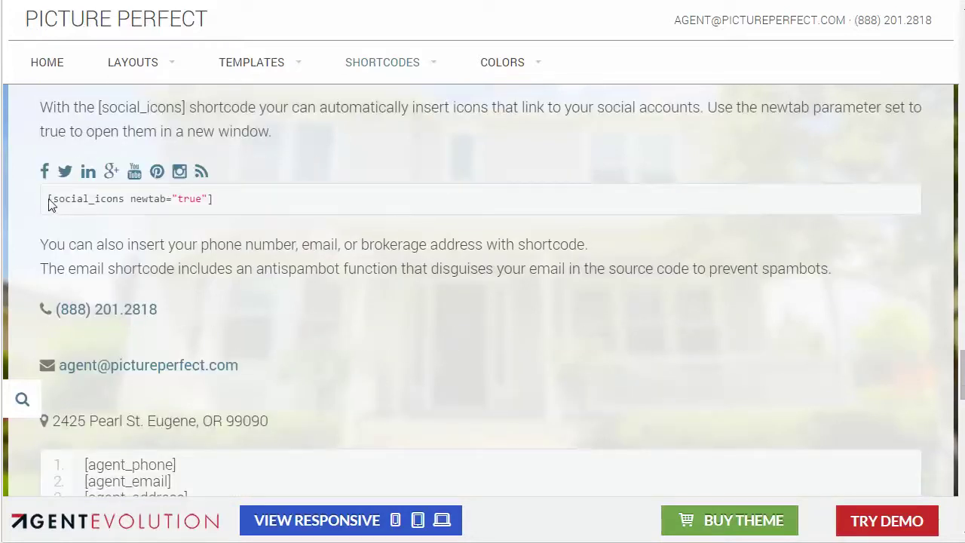
# - Highlight the social icons shortcode line and the agent contact shortcodes
pyautogui.moveTo(48, 201); pyautogui.dragTo(215, 202)
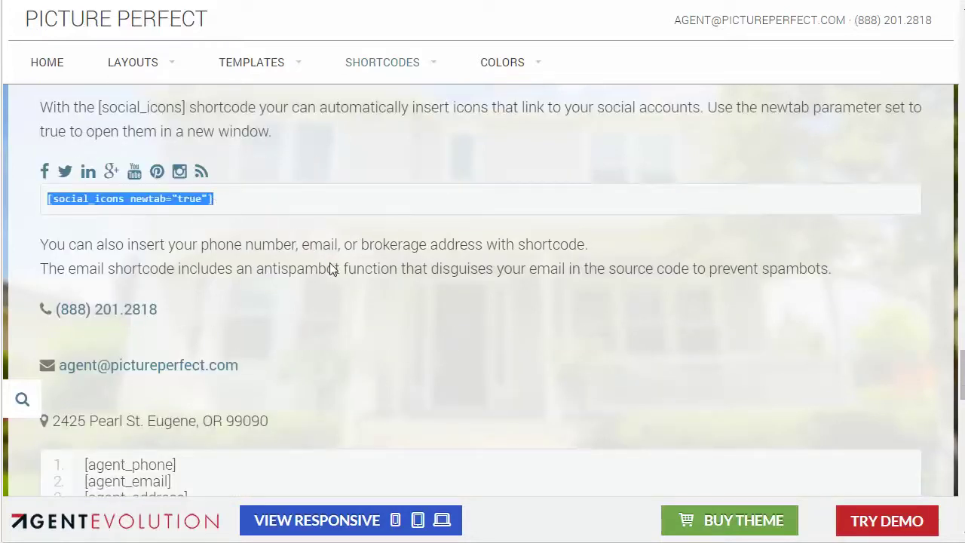
pyautogui.scroll(-3, 318, 311)
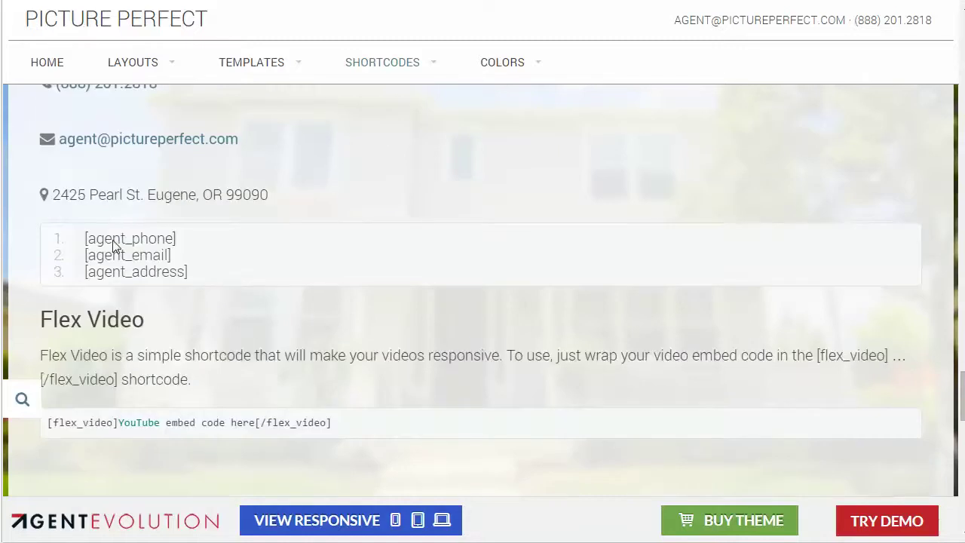
pyautogui.moveTo(78, 238); pyautogui.dragTo(209, 273)
pyautogui.click(219, 269)
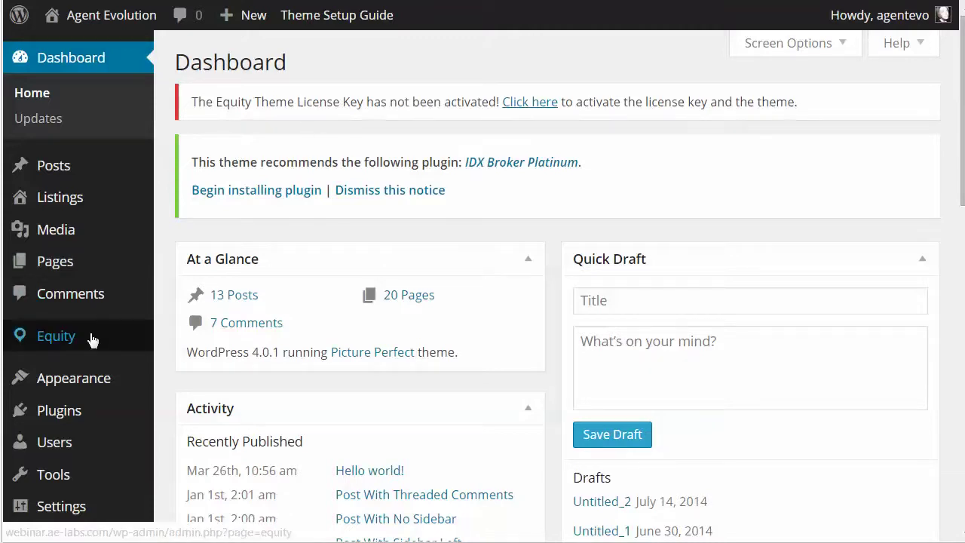
# - Open the Equity Theme Settings page and scroll to Agent Info
pyautogui.moveTo(89, 337)
pyautogui.click(206, 341)
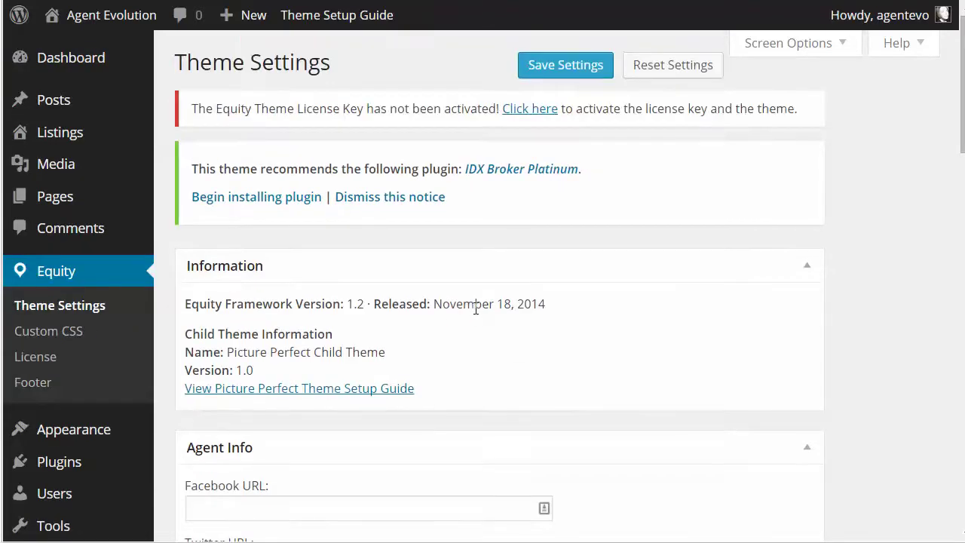
pyautogui.scroll(-3, 474, 308)
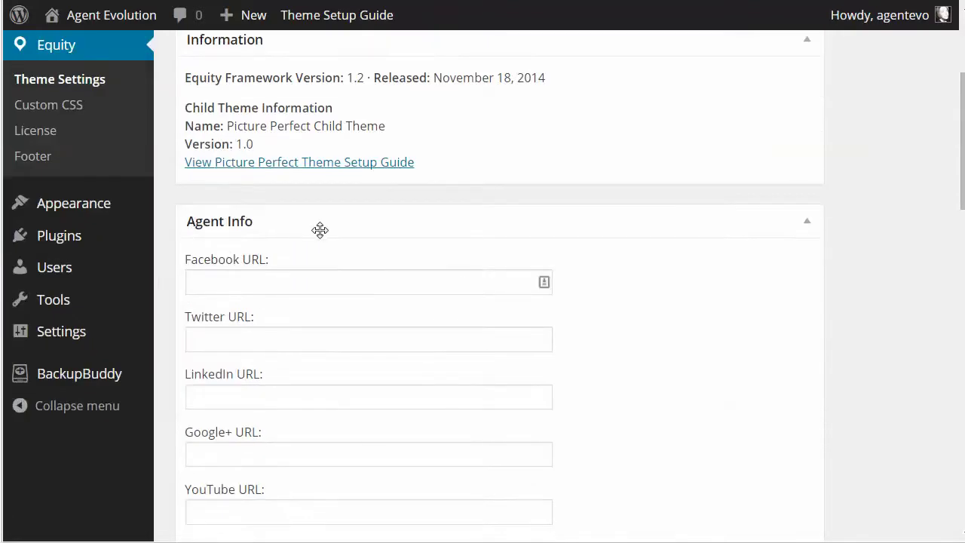
pyautogui.click(382, 280)
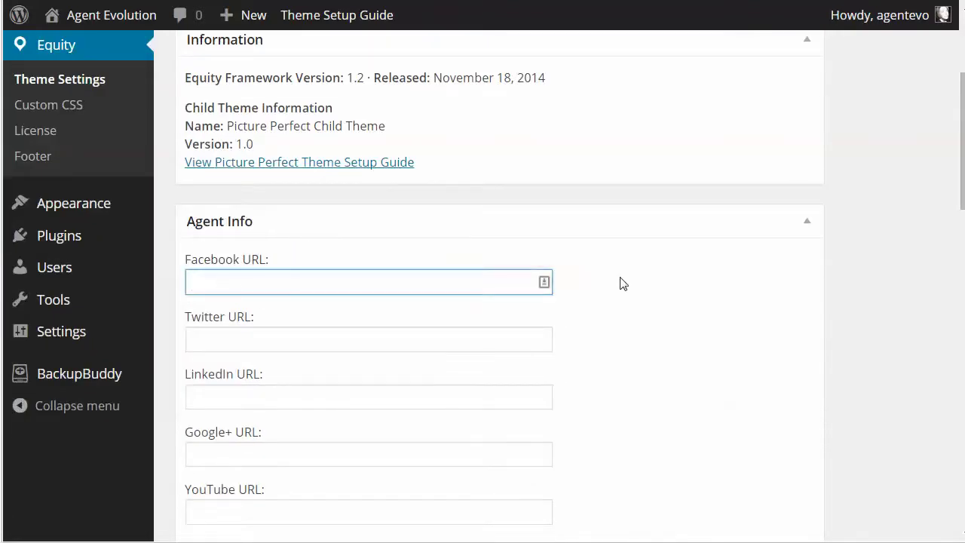
pyautogui.write('http://facebo')
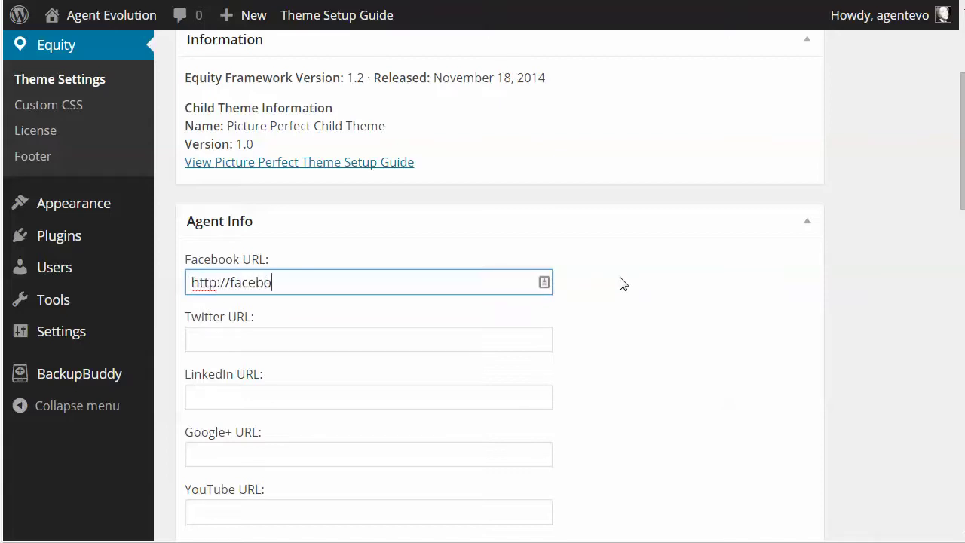
pyautogui.write('ok.com/agentev')
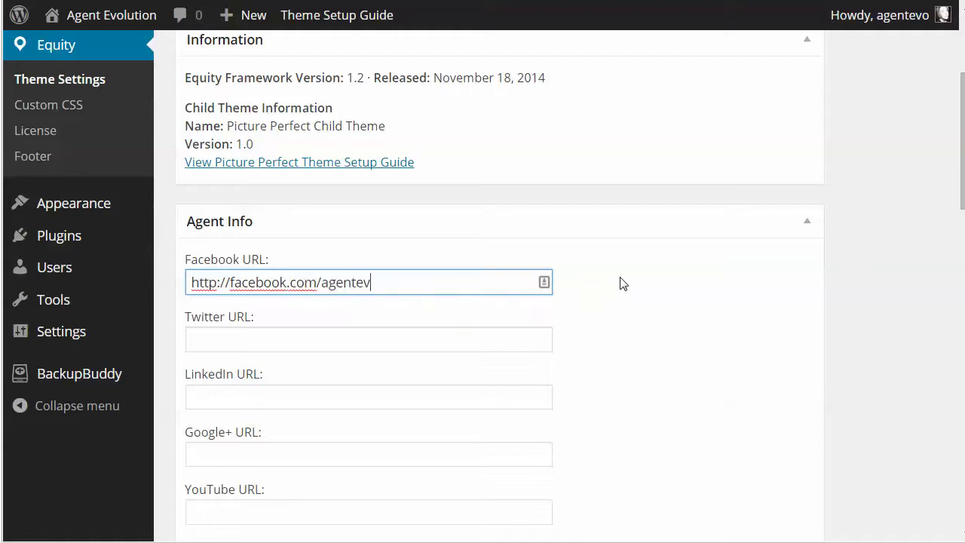
pyautogui.write('olution')
pyautogui.click(226, 340)
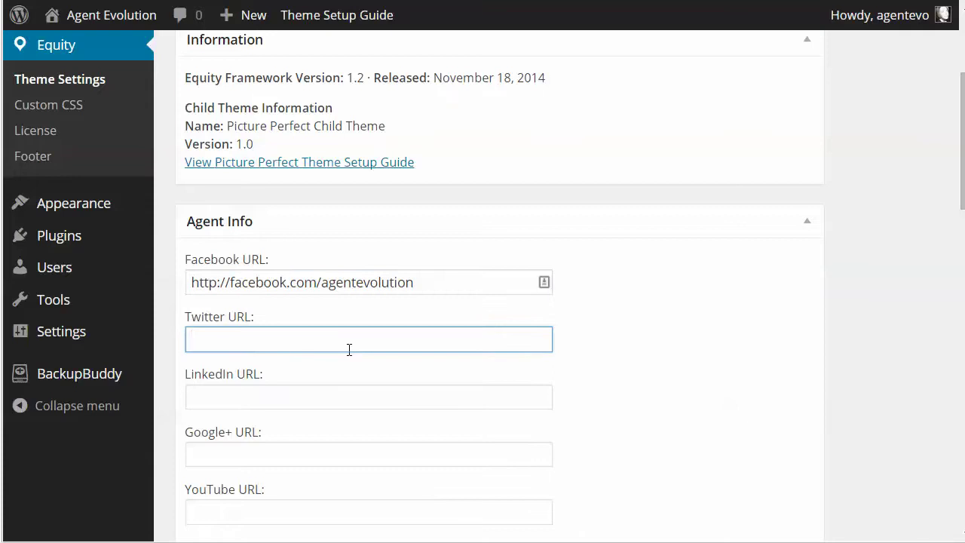
pyautogui.write('http://twitter.com')
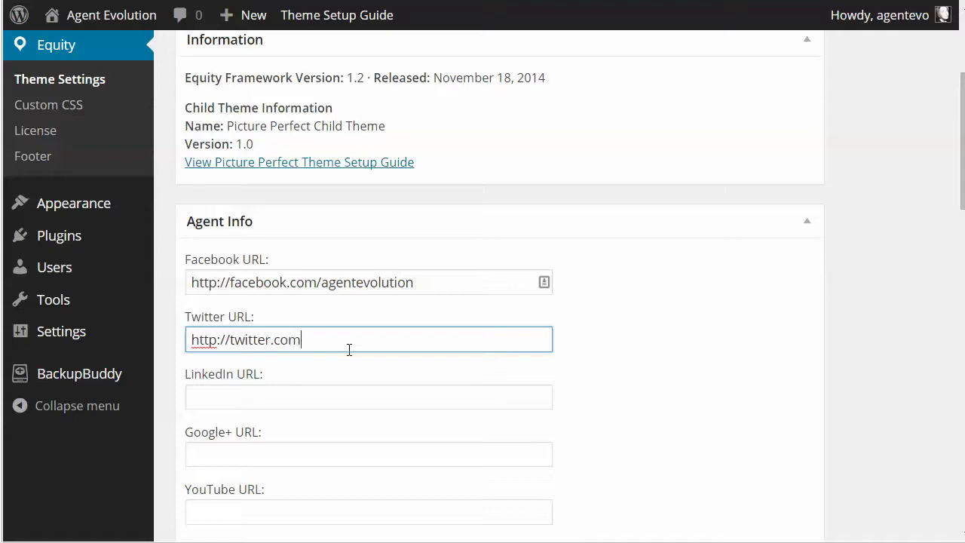
pyautogui.write('/agentevolution')
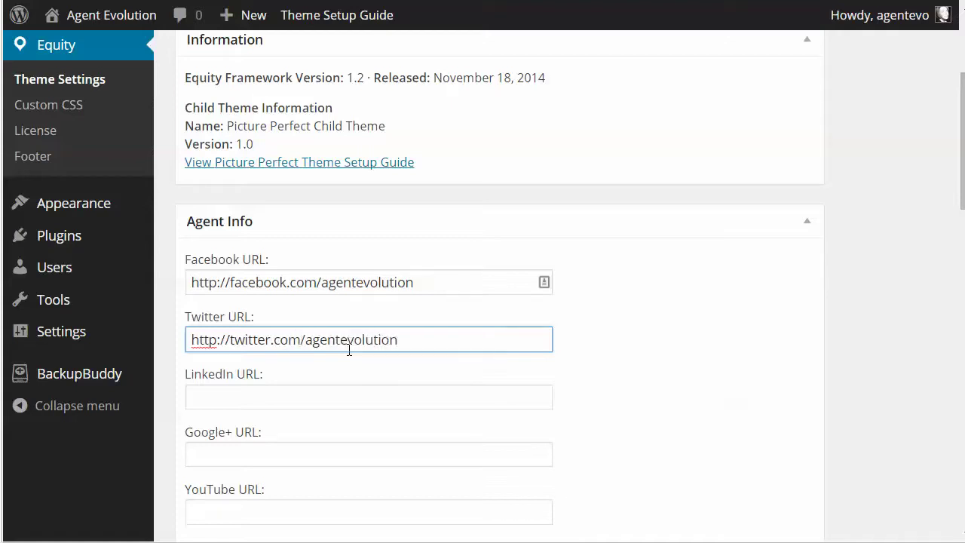
pyautogui.click(229, 400)
# - Set the LinkedIn, Google+ and YouTube URLs to #
pyautogui.scroll(-3, 371, 393)
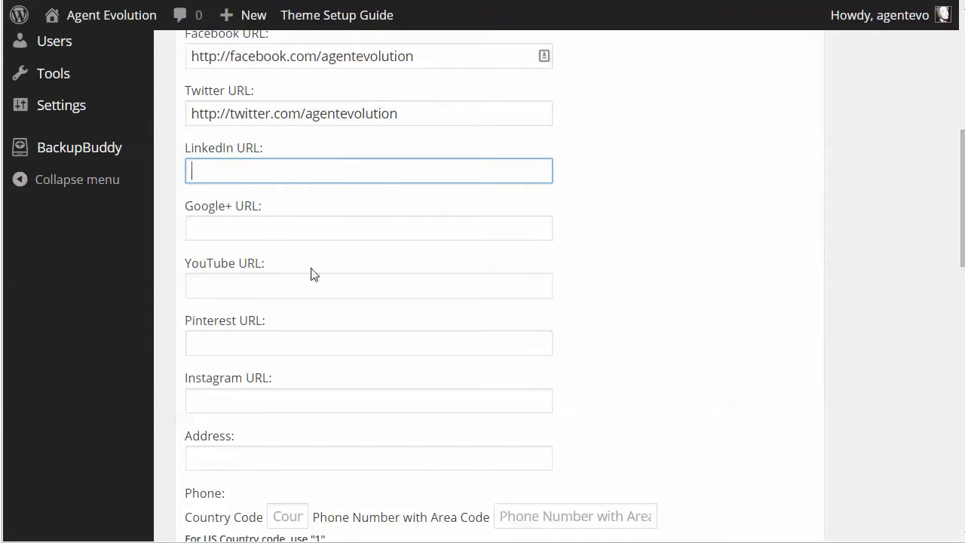
pyautogui.write('#')
pyautogui.click(193, 232)
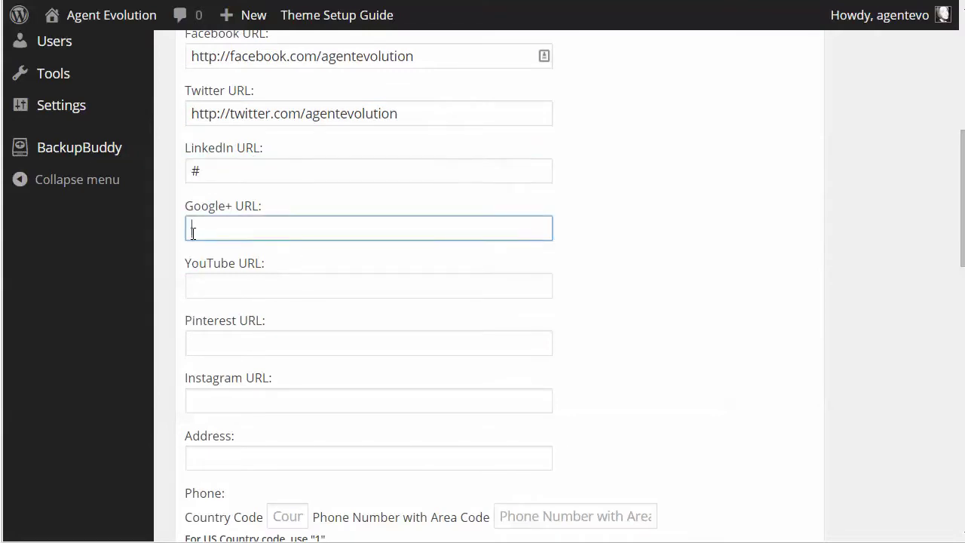
pyautogui.write('#')
pyautogui.click(202, 284)
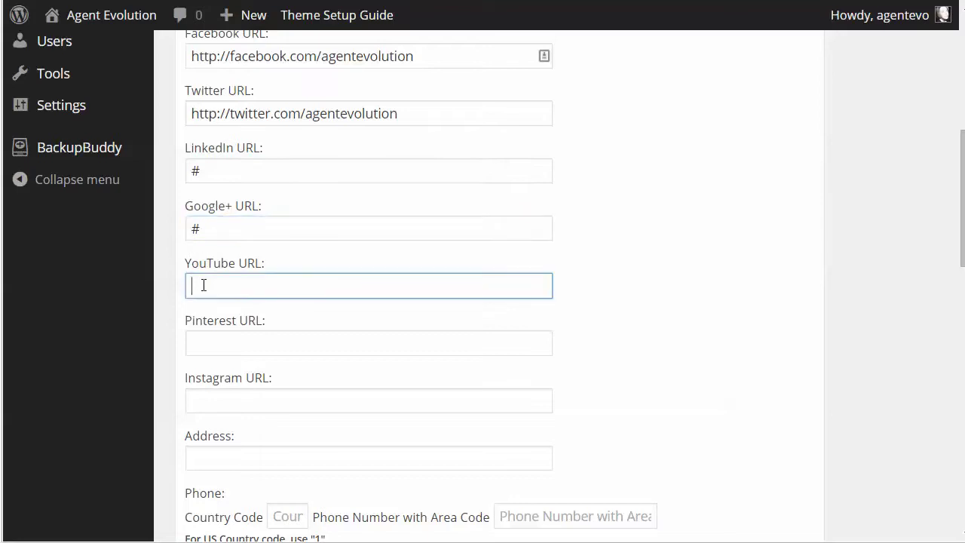
pyautogui.write('#')
# - Fill in the agent's street address, country code 1, phone number and email address
pyautogui.scroll(-3, 248, 358)
pyautogui.click(272, 233)
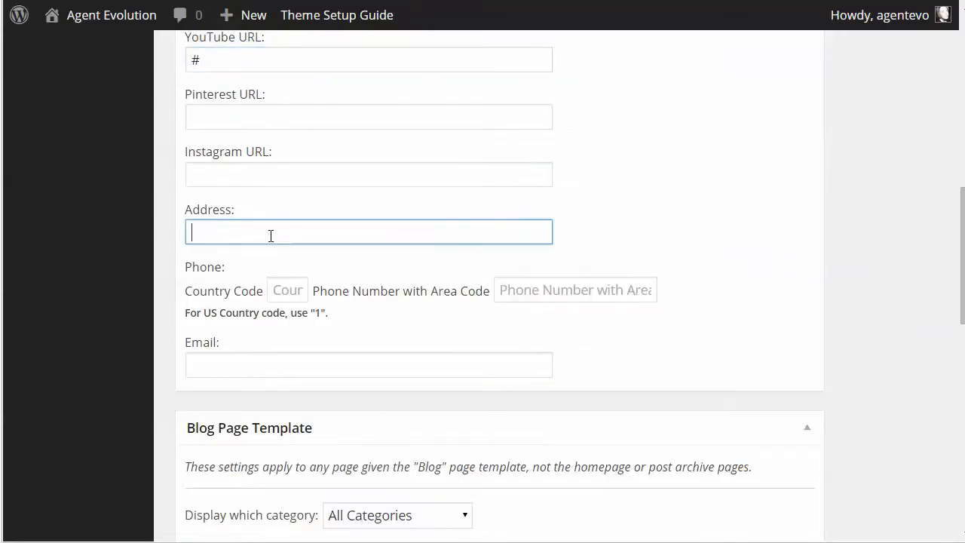
pyautogui.write('55')
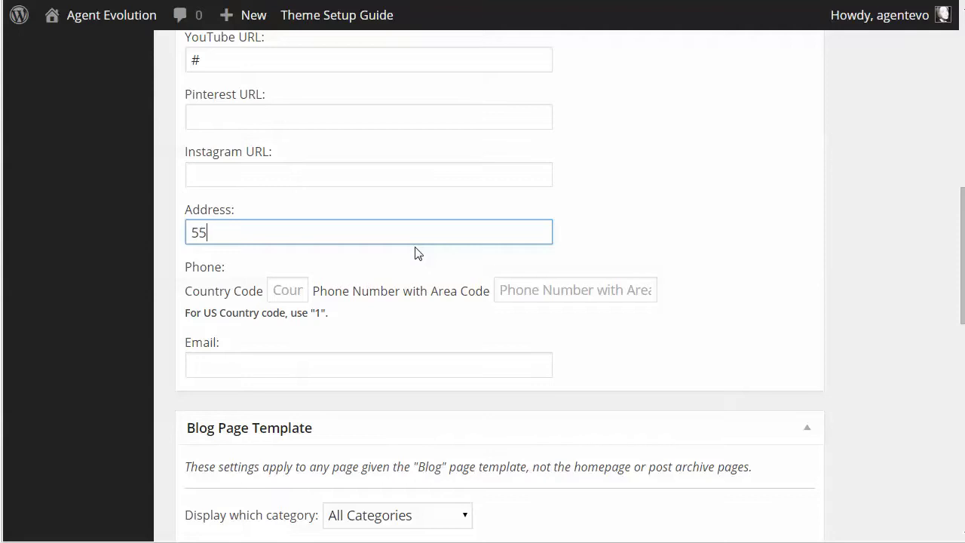
pyautogui.write('5 Main Street,')
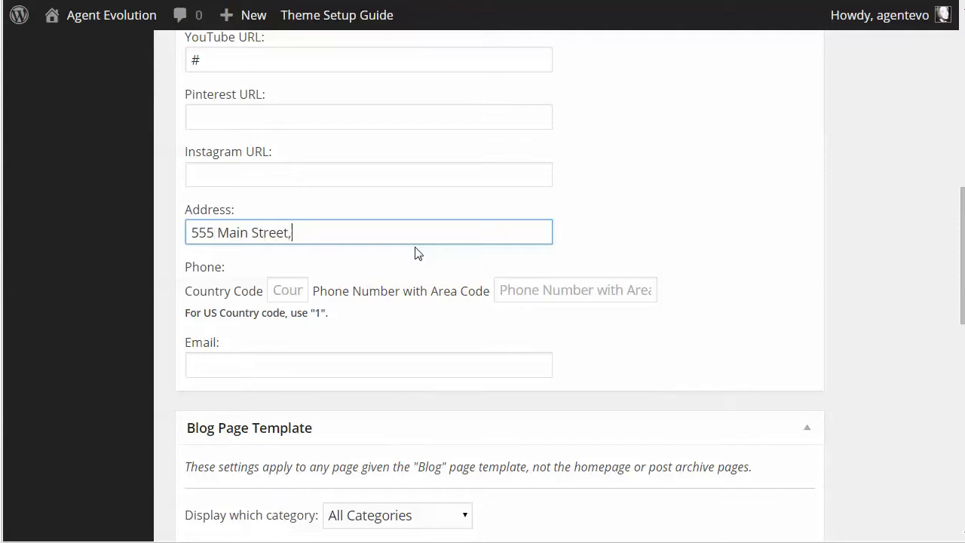
pyautogui.write(' New York, NY')
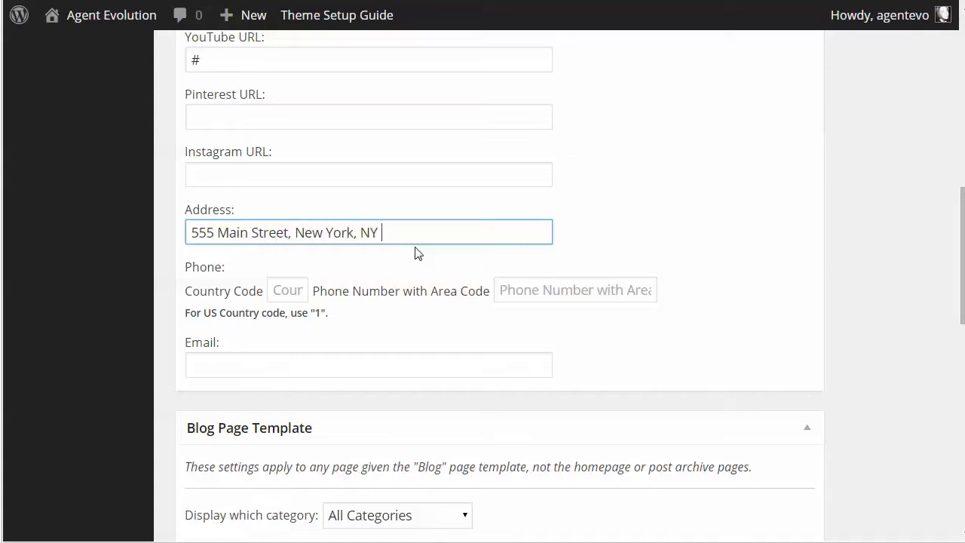
pyautogui.click(282, 291)
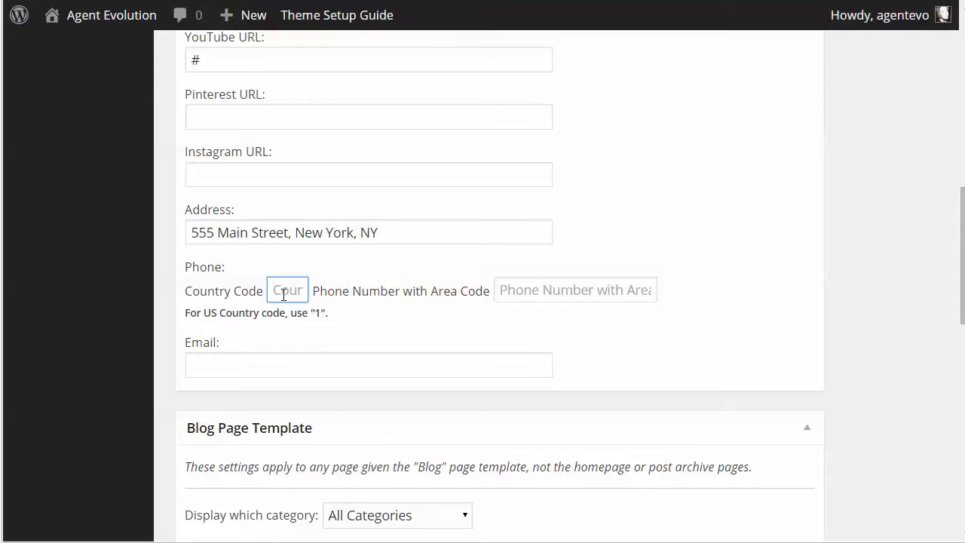
pyautogui.write('1')
pyautogui.click(499, 292)
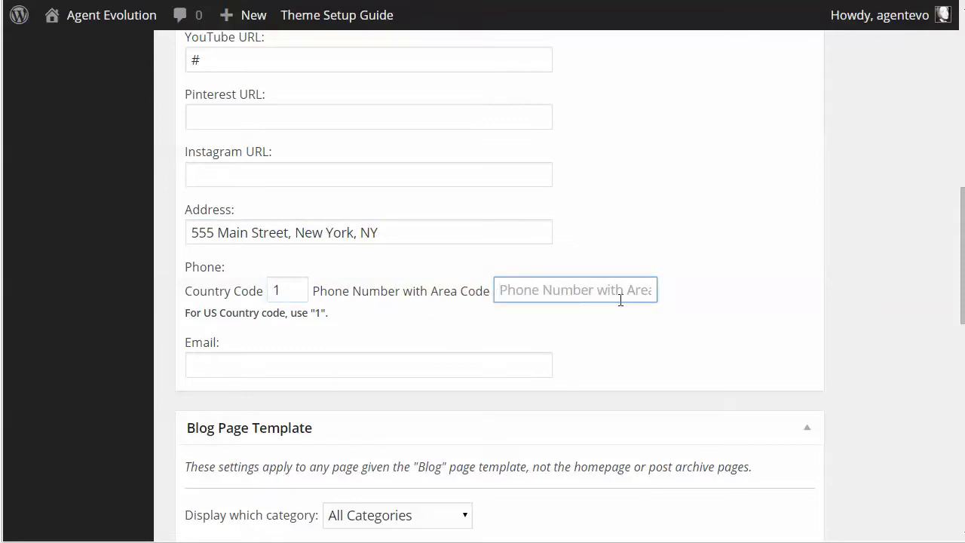
pyautogui.write('(55')
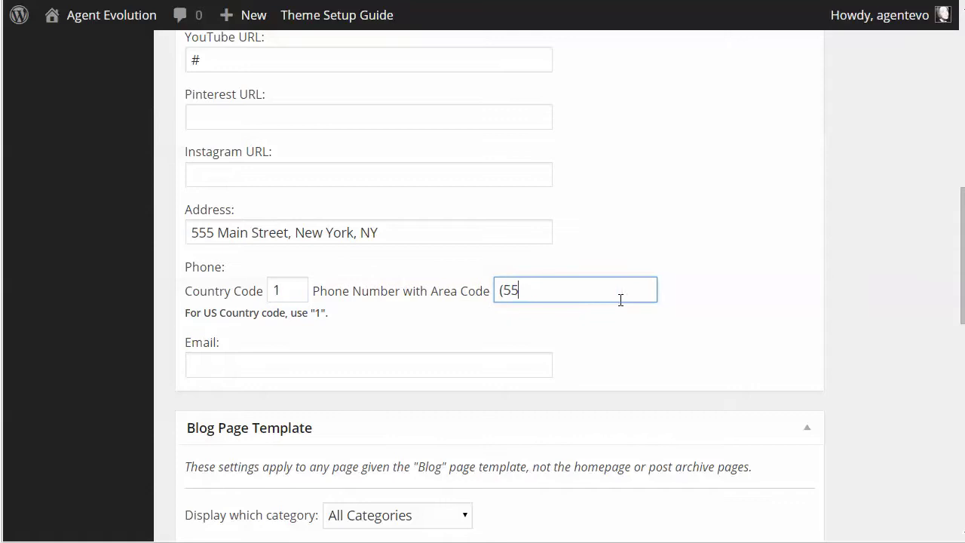
pyautogui.write('5) 555-5555')
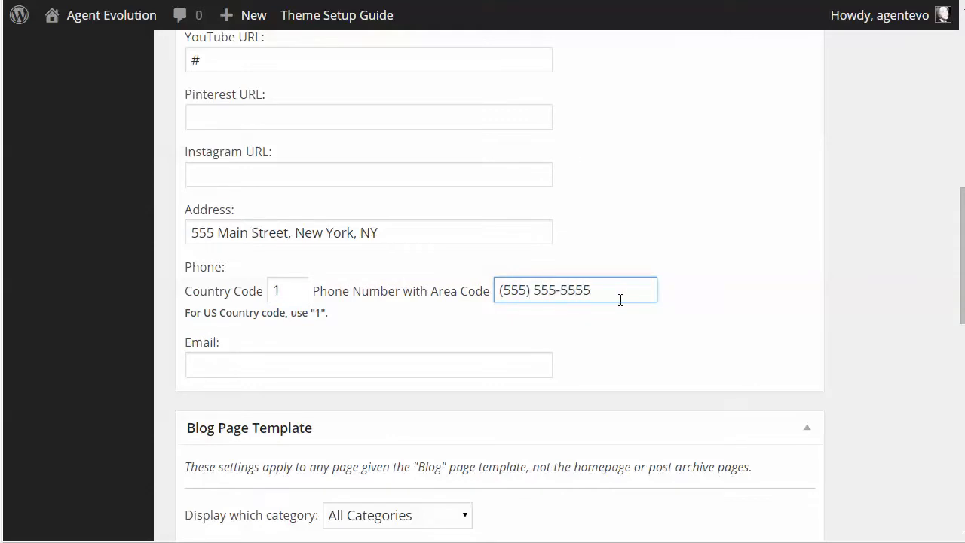
pyautogui.click(213, 364)
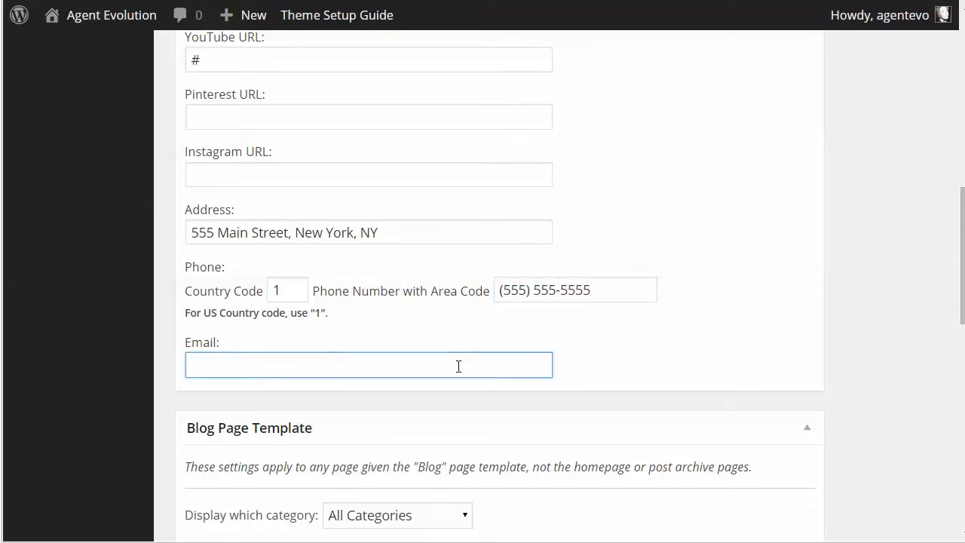
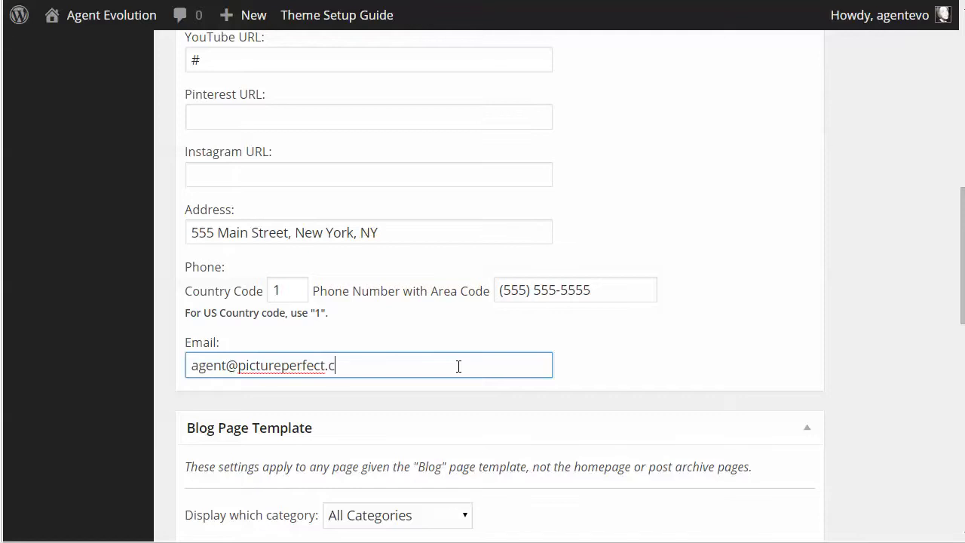
pyautogui.scroll(10, 513, 287)
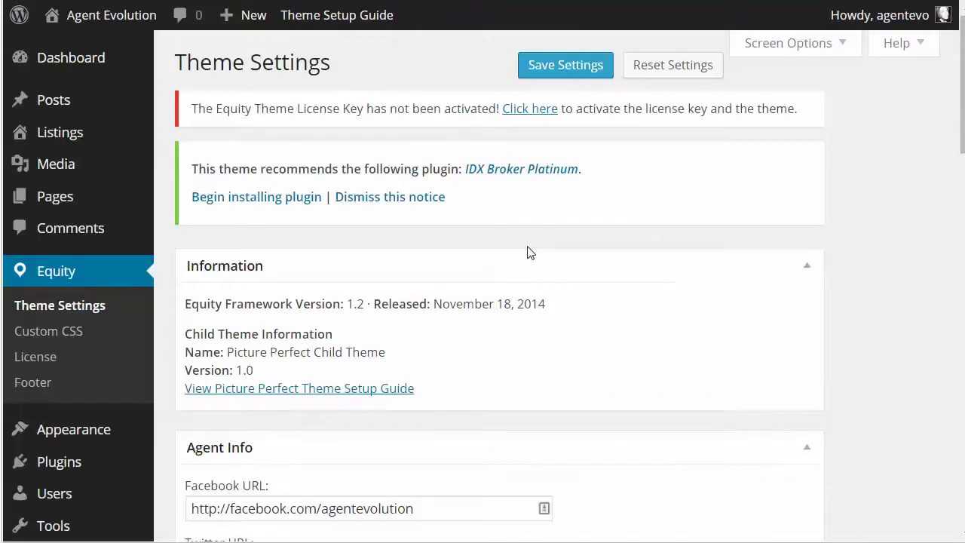
# - Save the Equity theme settings and test the Facebook icon in the site's Connect area
pyautogui.click(564, 65)
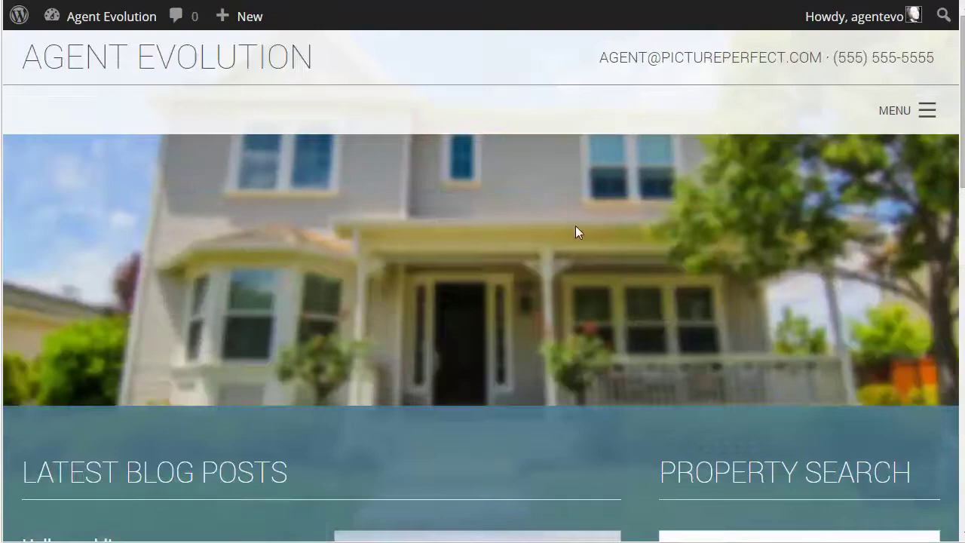
pyautogui.scroll(-10, 576, 226)
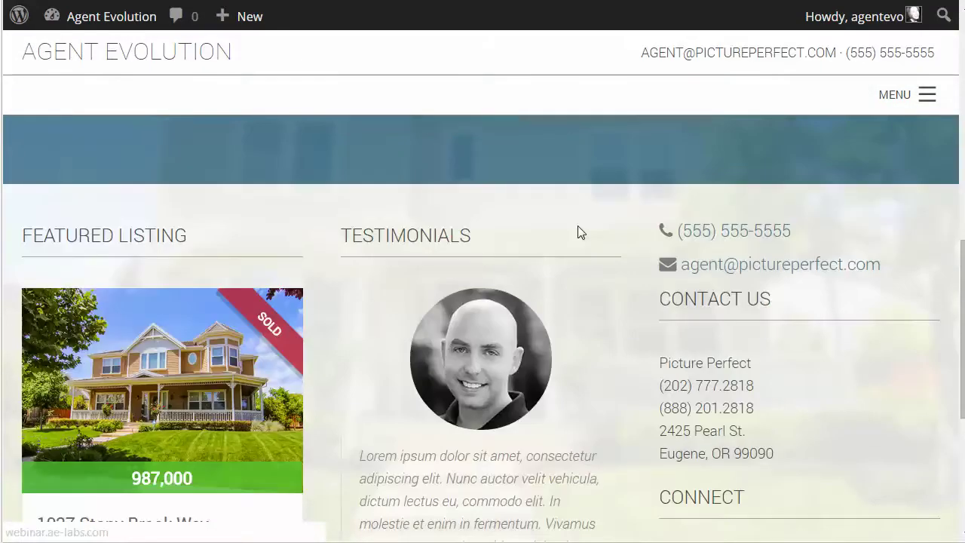
pyautogui.scroll(-1, 578, 232)
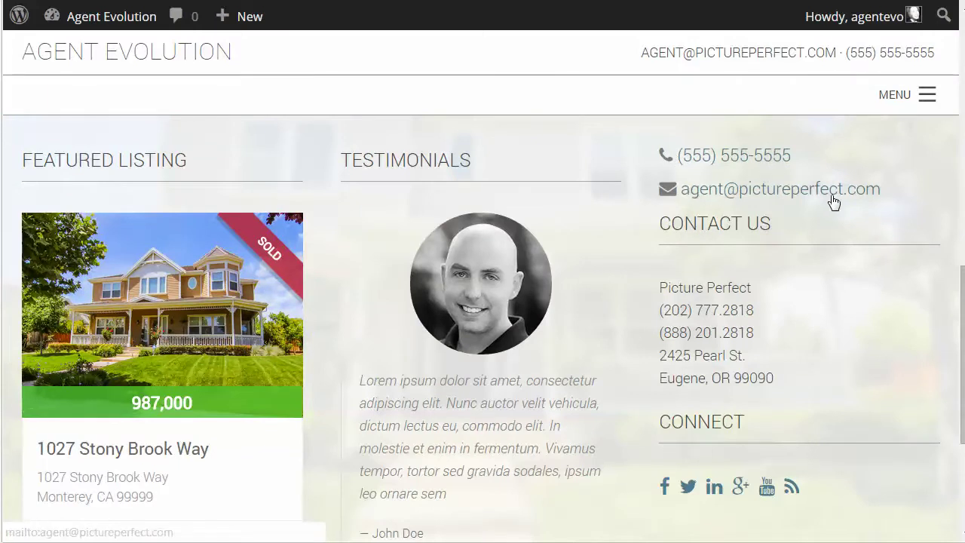
pyautogui.scroll(-3, 810, 256)
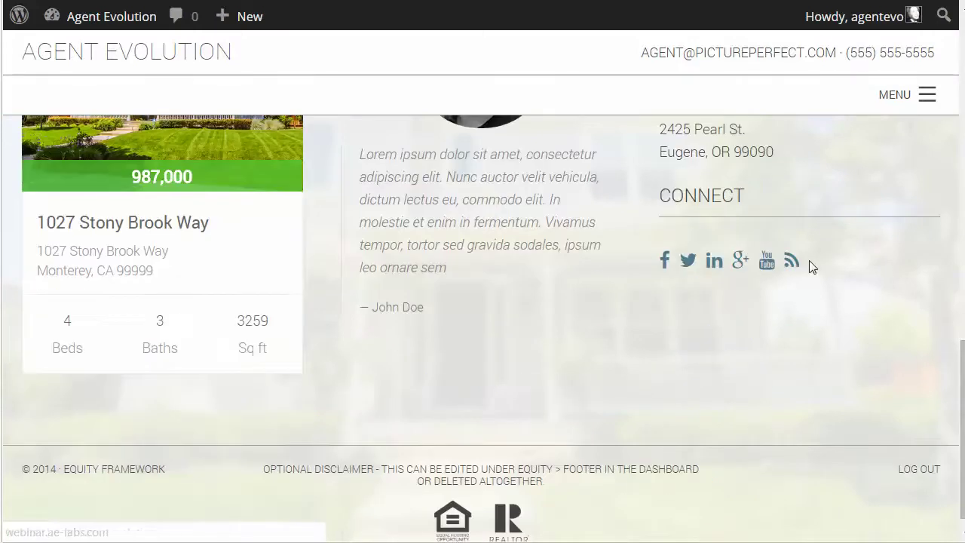
pyautogui.click(666, 269)
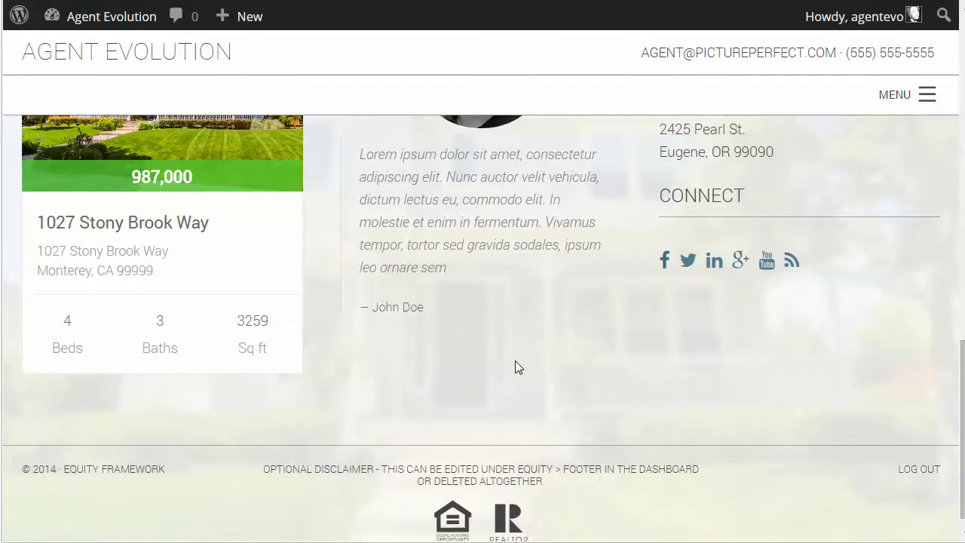
pyautogui.scroll(15, 515, 360)
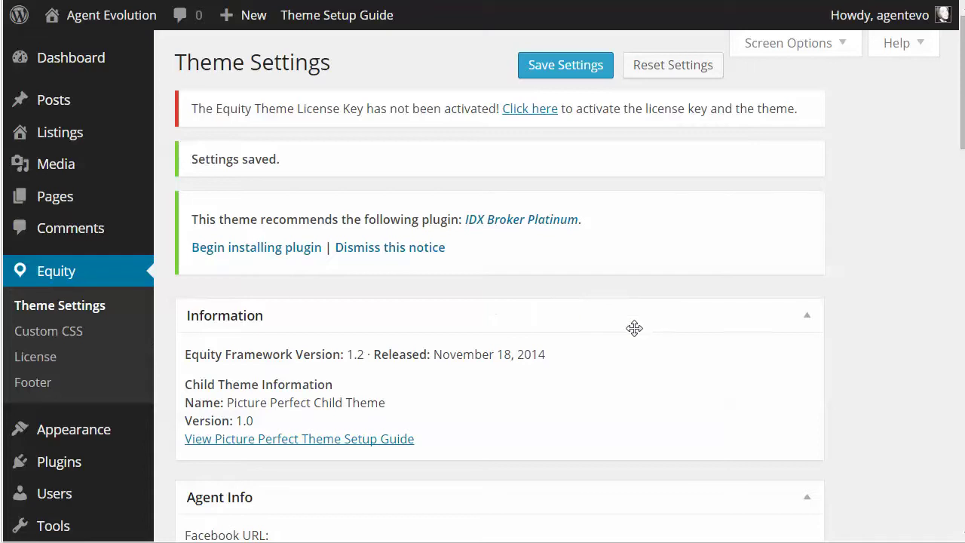
# - Open the Customizer and expand Site Title & Tagline to view the current tagline
pyautogui.moveTo(100, 429)
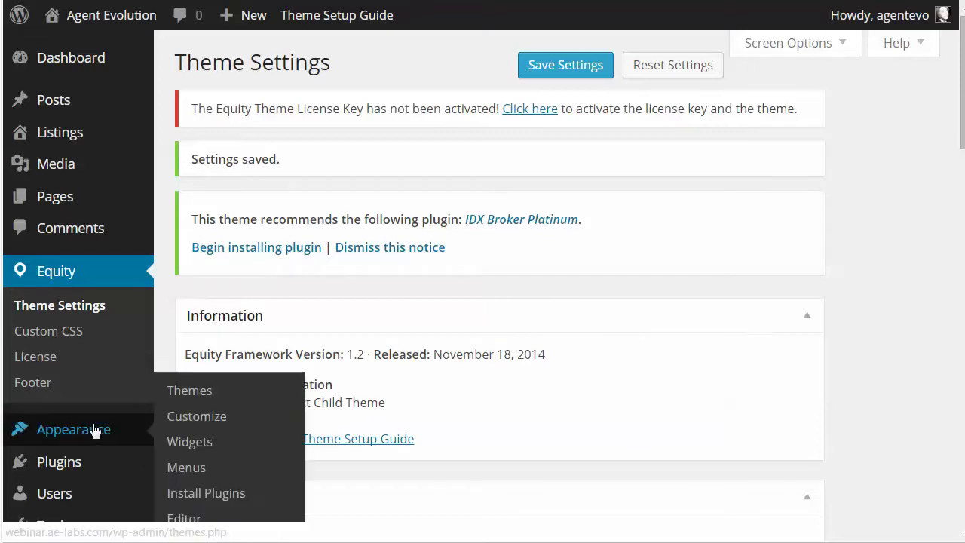
pyautogui.click(203, 422)
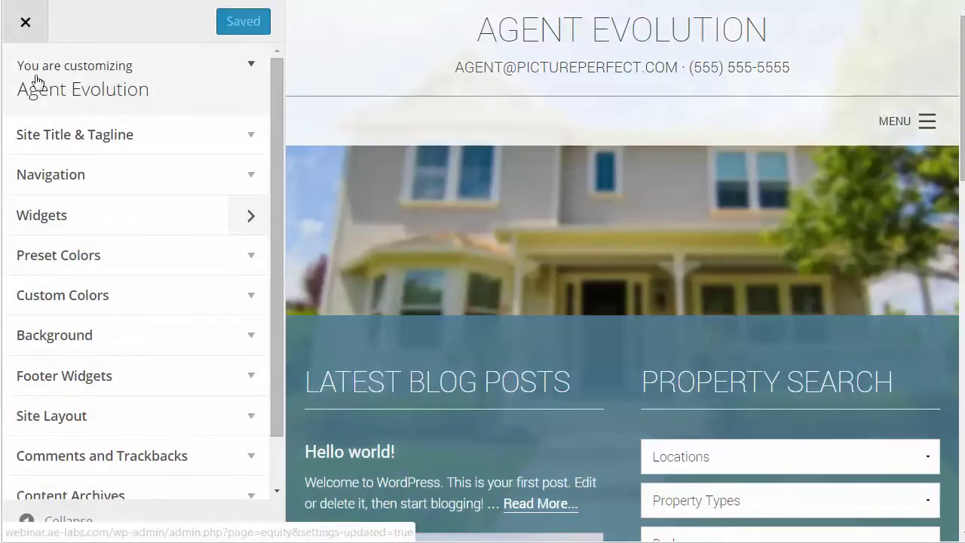
pyautogui.click(249, 137)
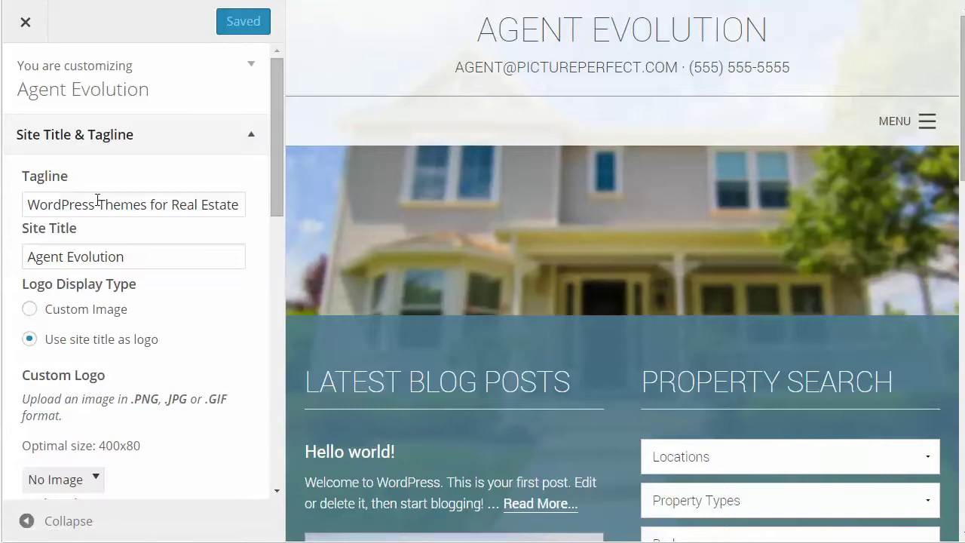
pyautogui.moveTo(28, 204); pyautogui.dragTo(249, 204)
# - Review the site title and tagline fields, then set Logo Display Type to Custom Image
pyautogui.click(133, 261)
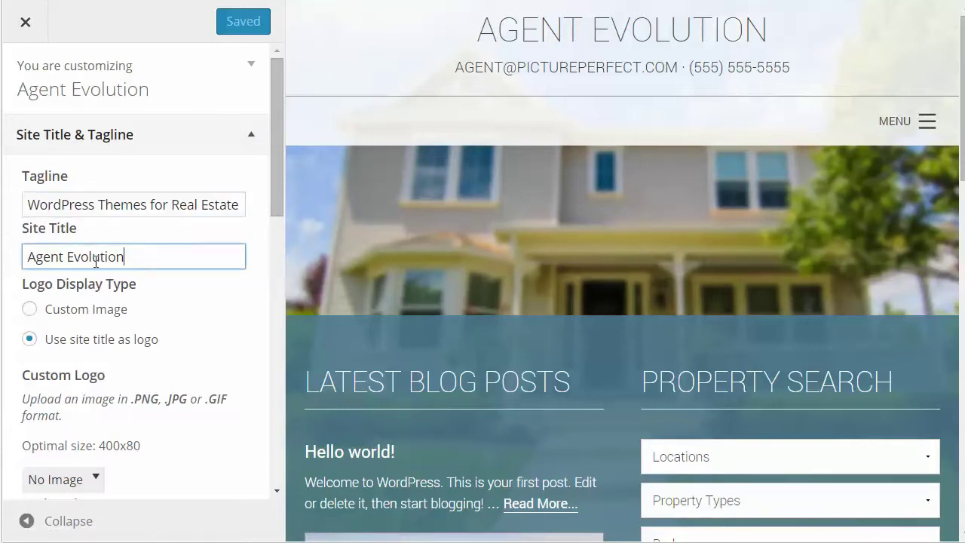
pyautogui.moveTo(27, 256); pyautogui.dragTo(132, 261)
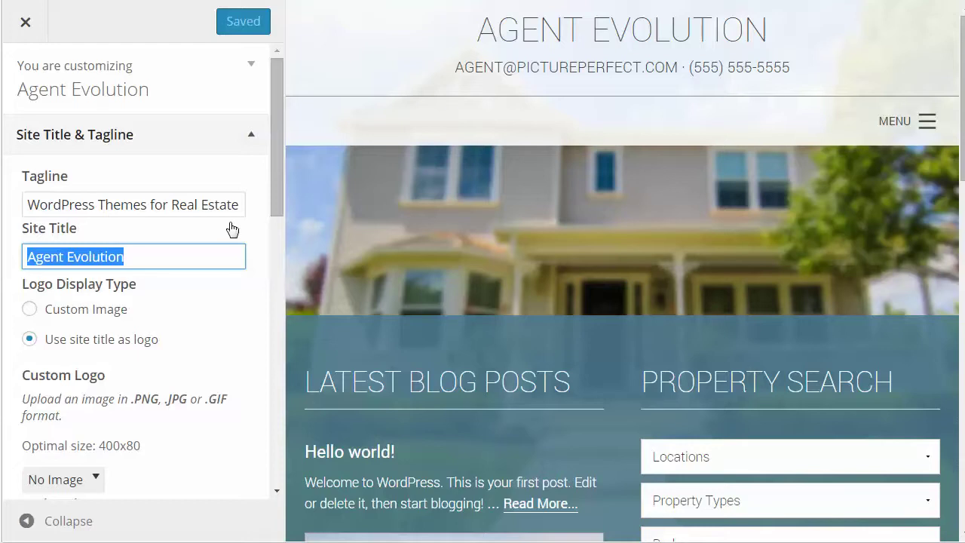
pyautogui.click(179, 204)
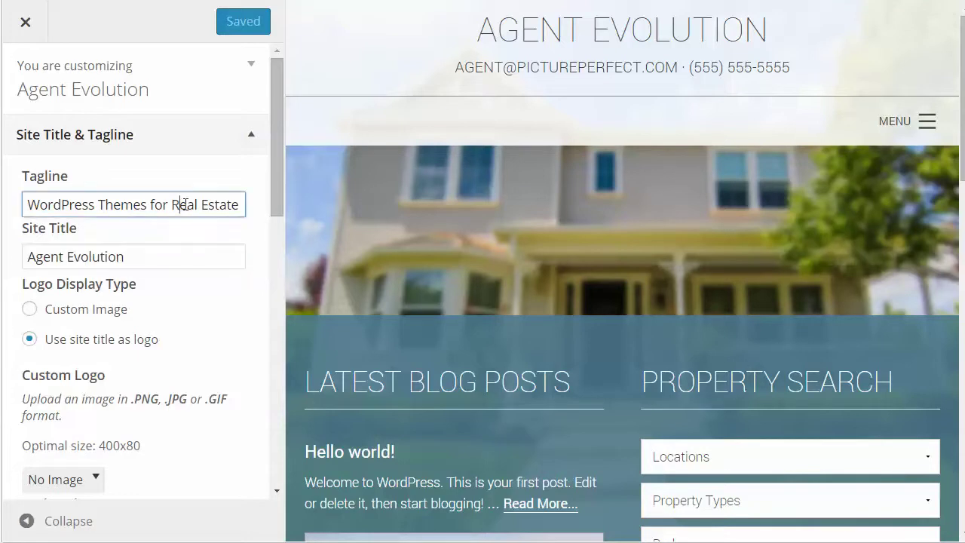
pyautogui.click(155, 256)
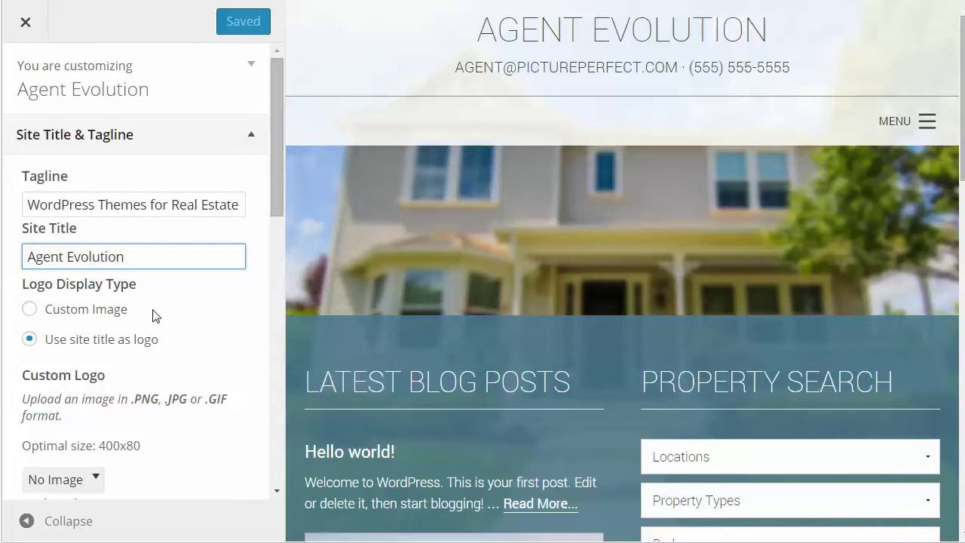
pyautogui.scroll(-2, 182, 318)
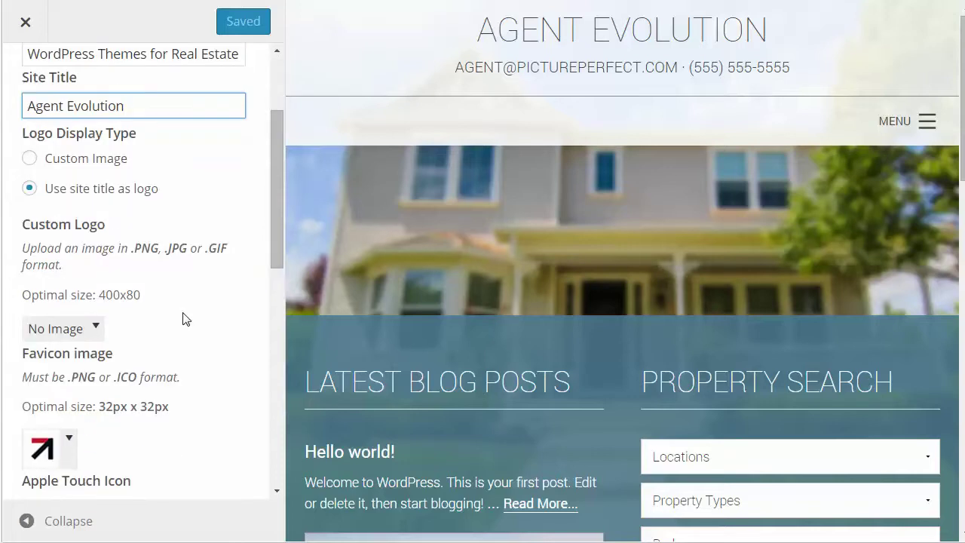
pyautogui.scroll(1, 183, 319)
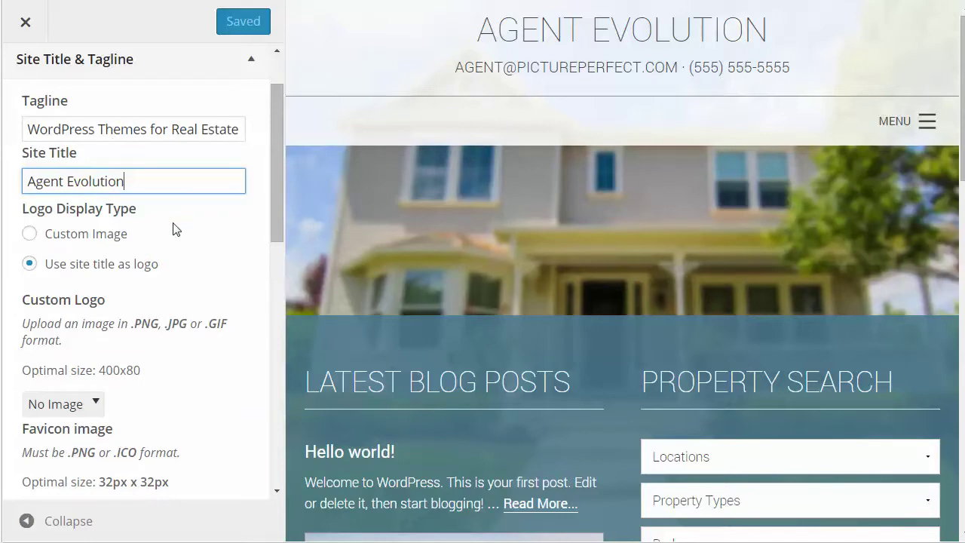
pyautogui.click(29, 234)
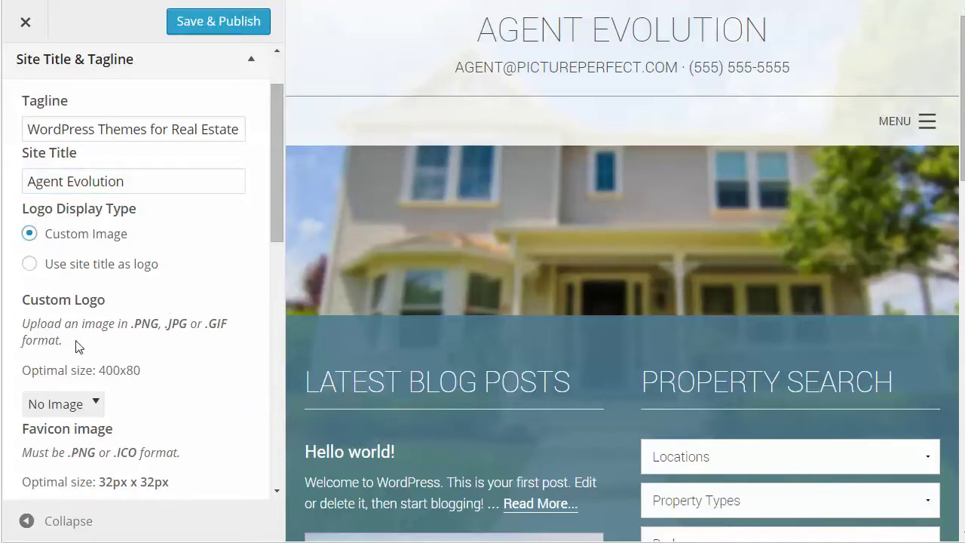
# - Start choosing a logo file, browse the Desktop folders, then cancel the file picker
pyautogui.click(60, 404)
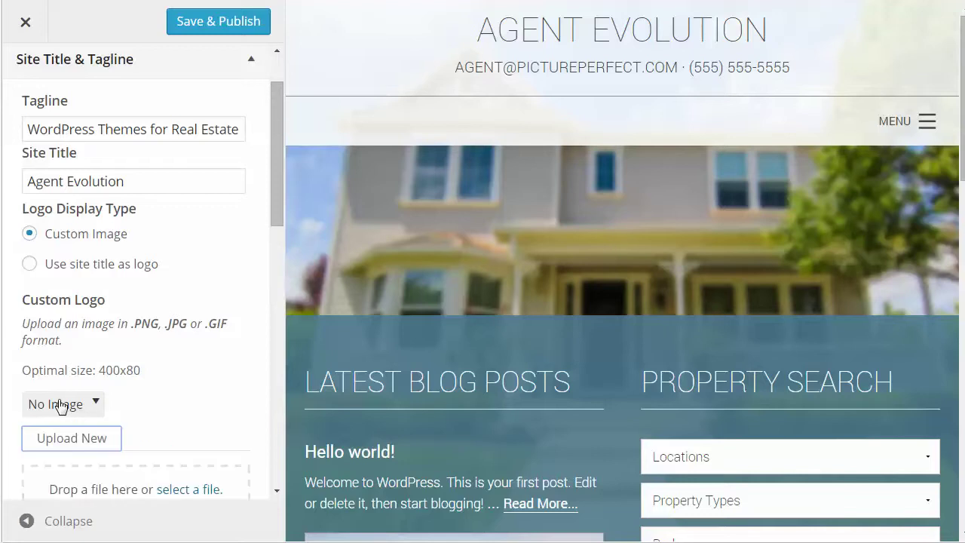
pyautogui.scroll(-2, 188, 403)
pyautogui.click(193, 340)
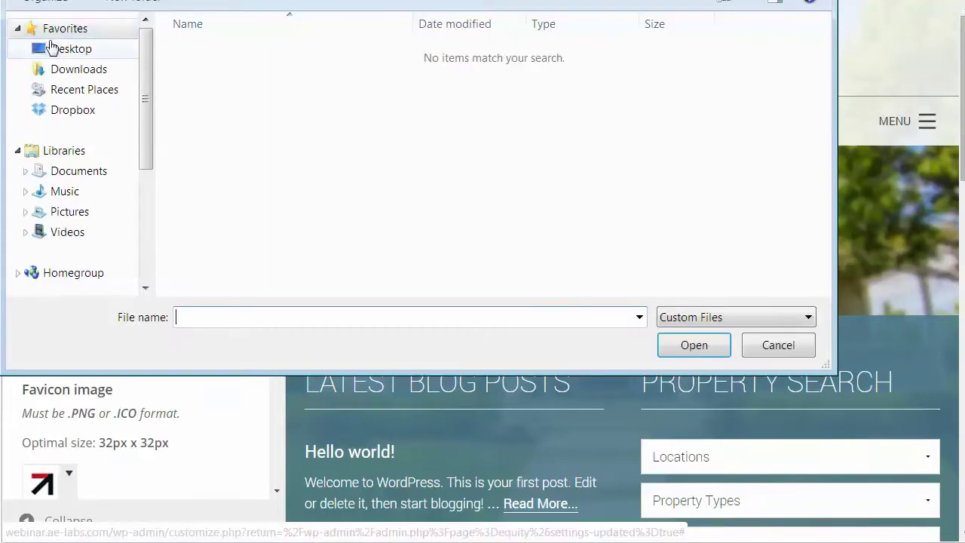
pyautogui.click(67, 49)
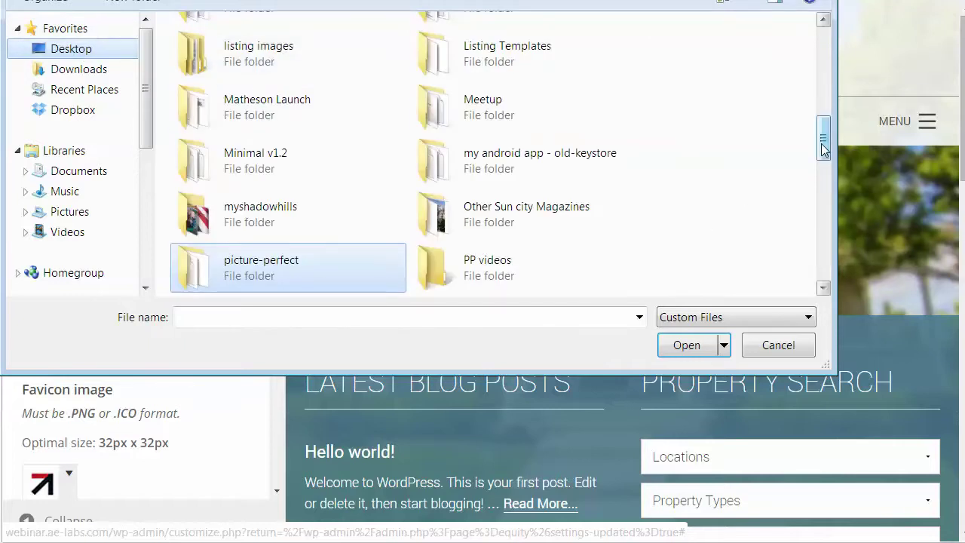
pyautogui.doubleClick(295, 61)
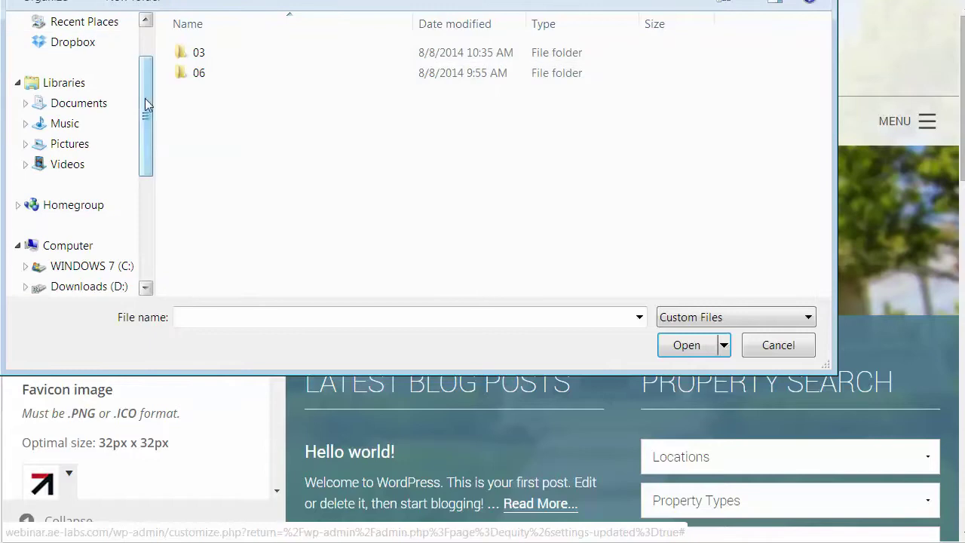
pyautogui.press('Escape')
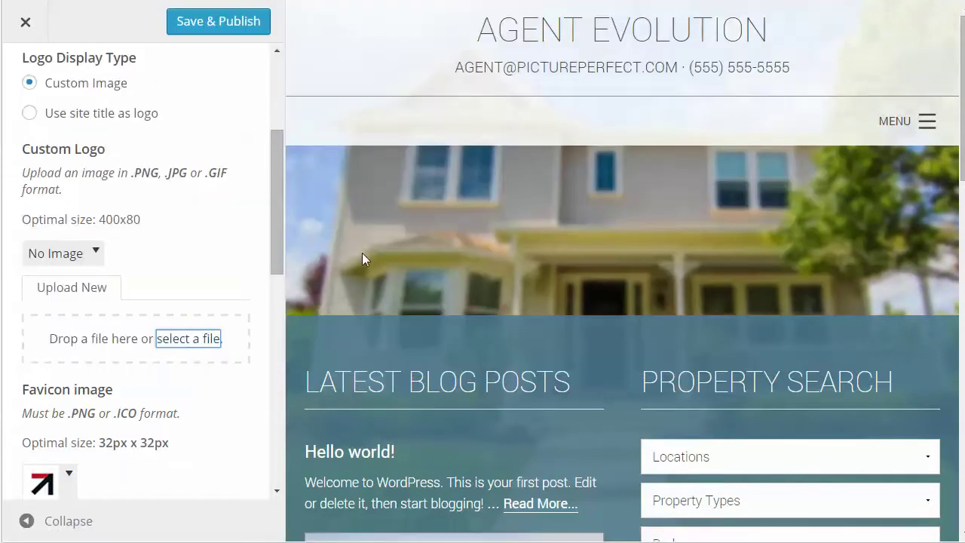
# - Upload team 165x80.jpg from Desktop > Template Photos as the custom logo
pyautogui.click(194, 340)
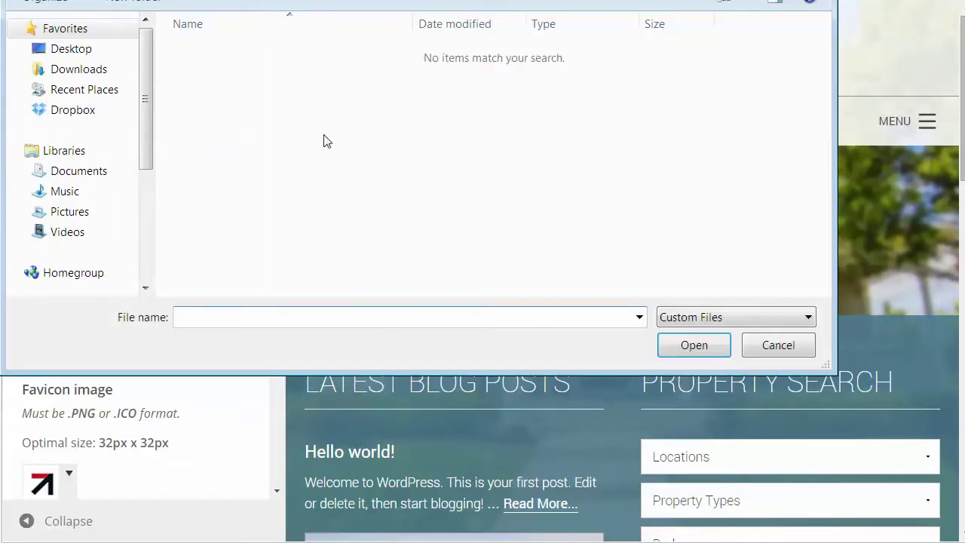
pyautogui.click(88, 48)
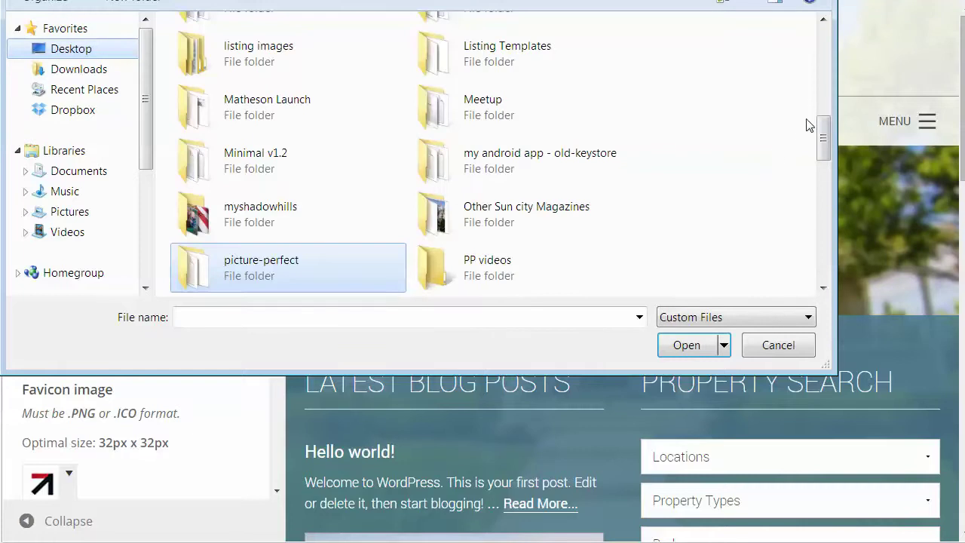
pyautogui.moveTo(823, 136); pyautogui.dragTo(824, 202)
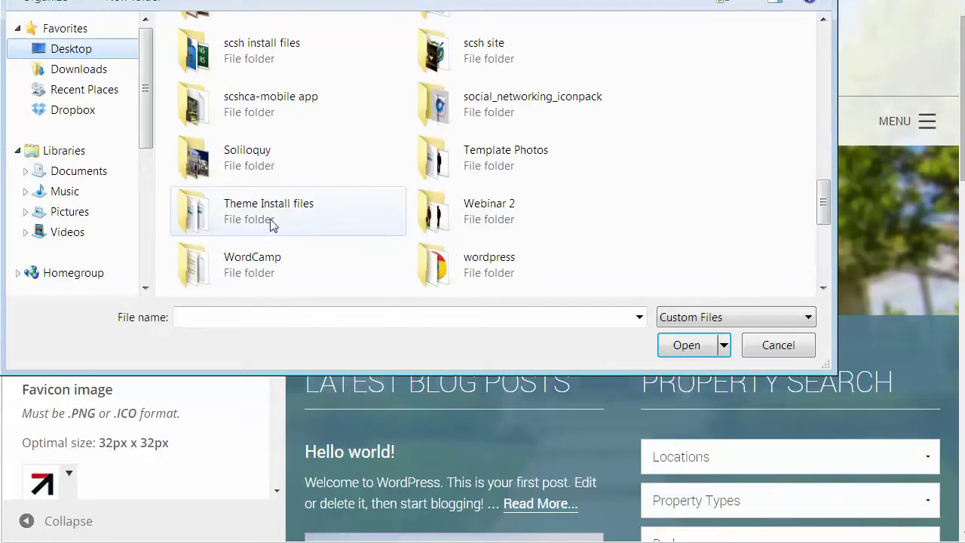
pyautogui.doubleClick(493, 174)
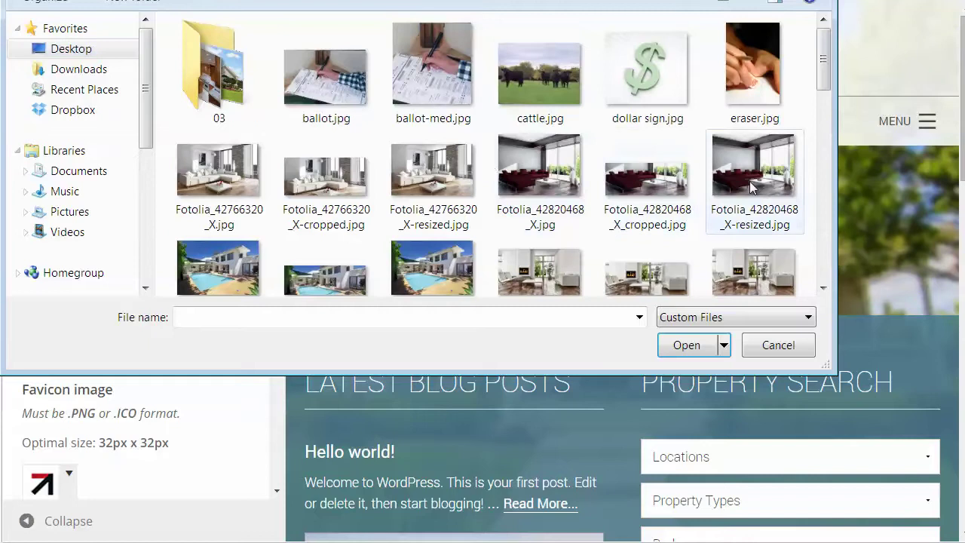
pyautogui.moveTo(824, 57); pyautogui.dragTo(810, 277)
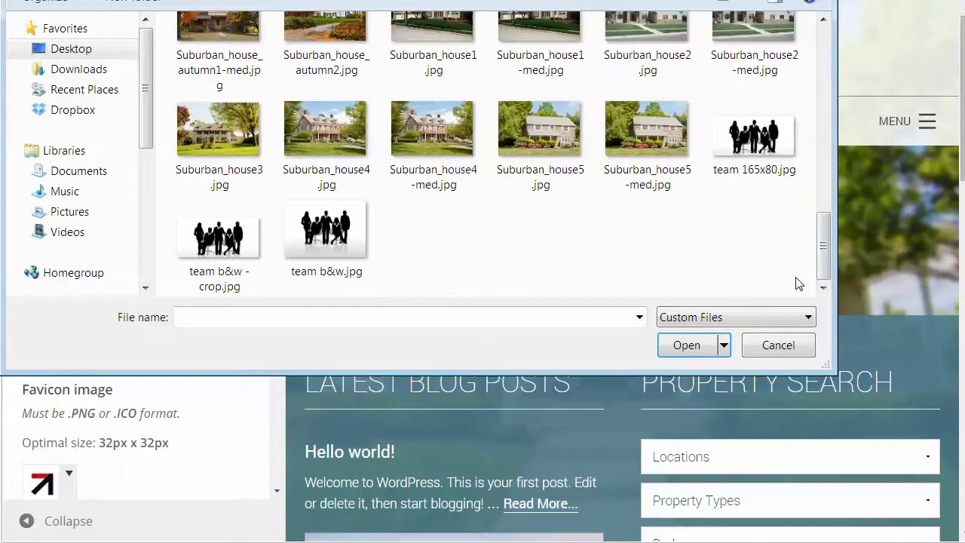
pyautogui.click(769, 146)
pyautogui.click(686, 346)
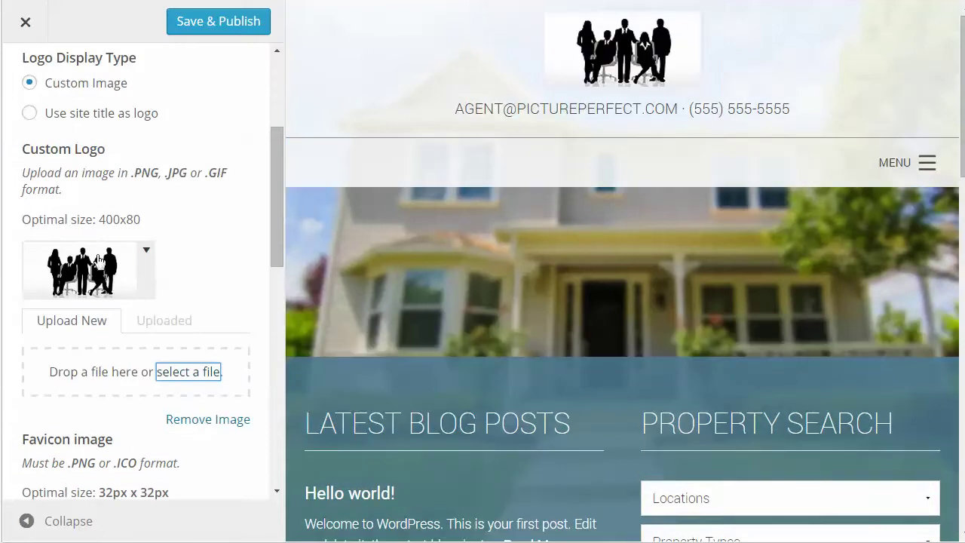
# - Highlight the recommended sizes: 400x80 logo, 32px x 32px favicon, 152px x 152px Apple Touch Icon
pyautogui.moveTo(100, 219); pyautogui.dragTo(153, 223)
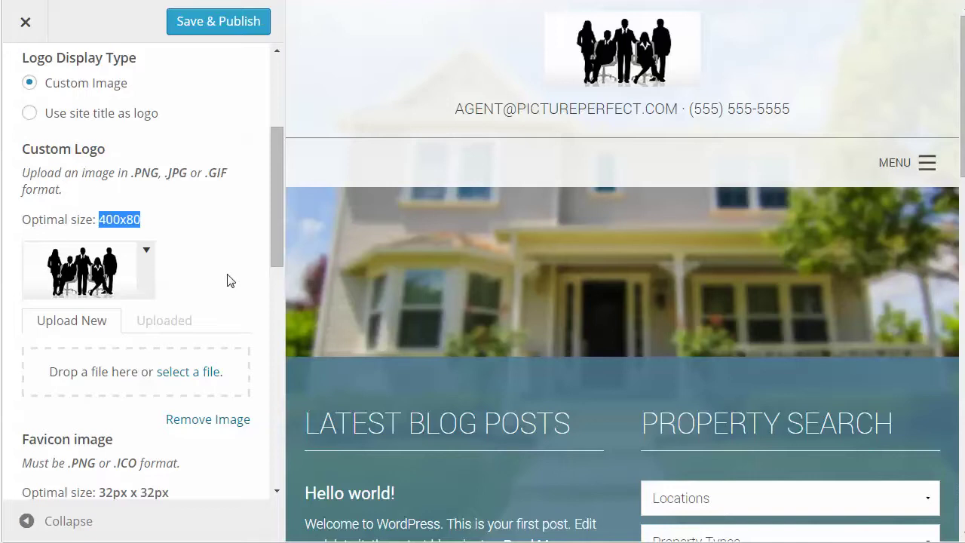
pyautogui.scroll(-4, 230, 280)
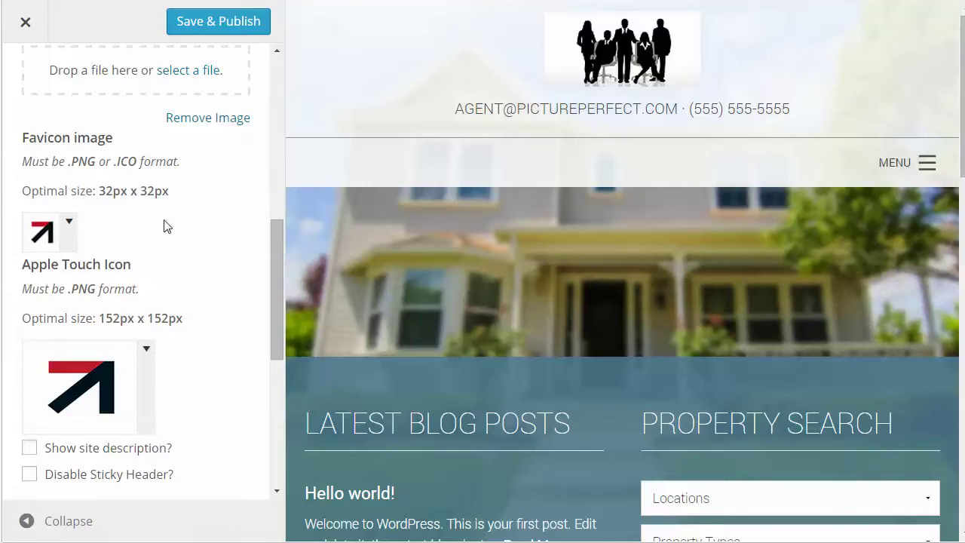
pyautogui.moveTo(113, 191); pyautogui.dragTo(170, 191)
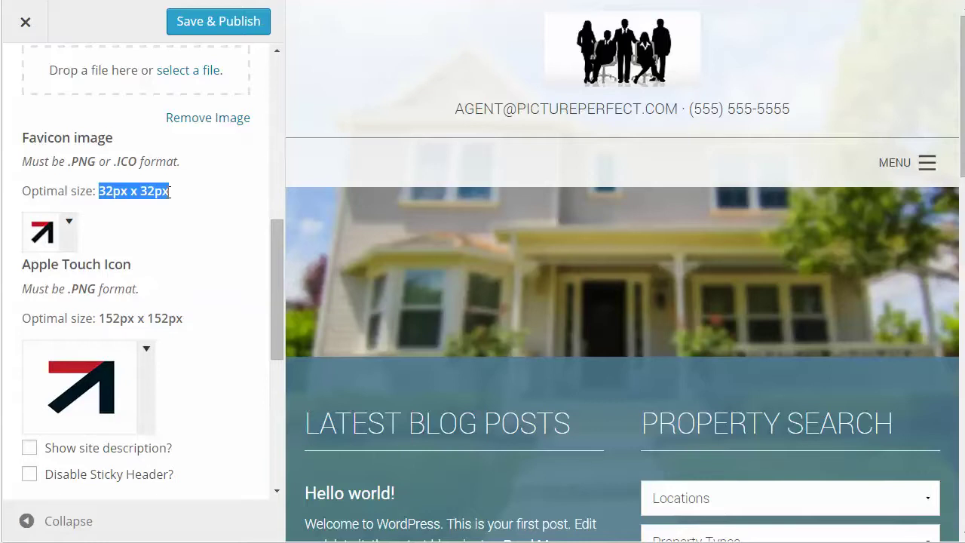
pyautogui.scroll(-2, 217, 281)
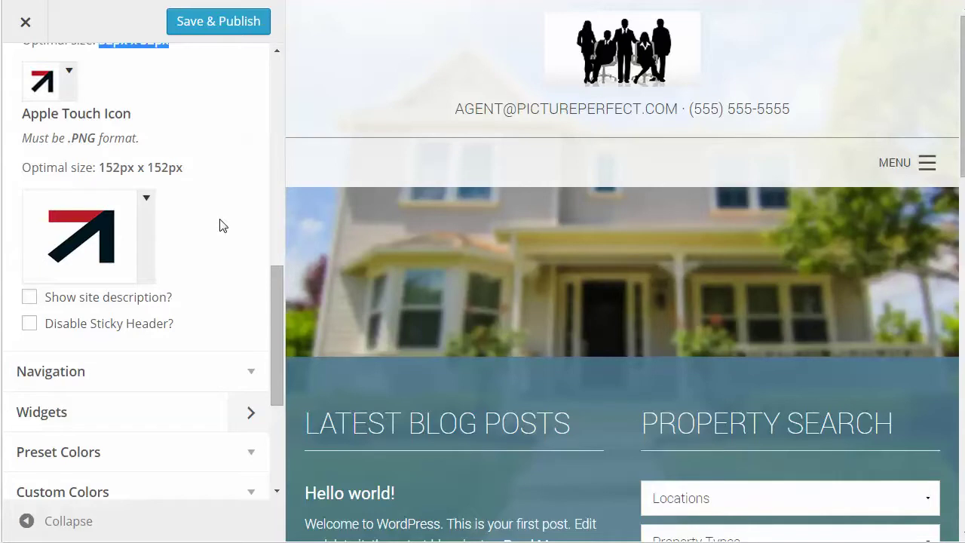
pyautogui.moveTo(102, 166); pyautogui.dragTo(207, 169)
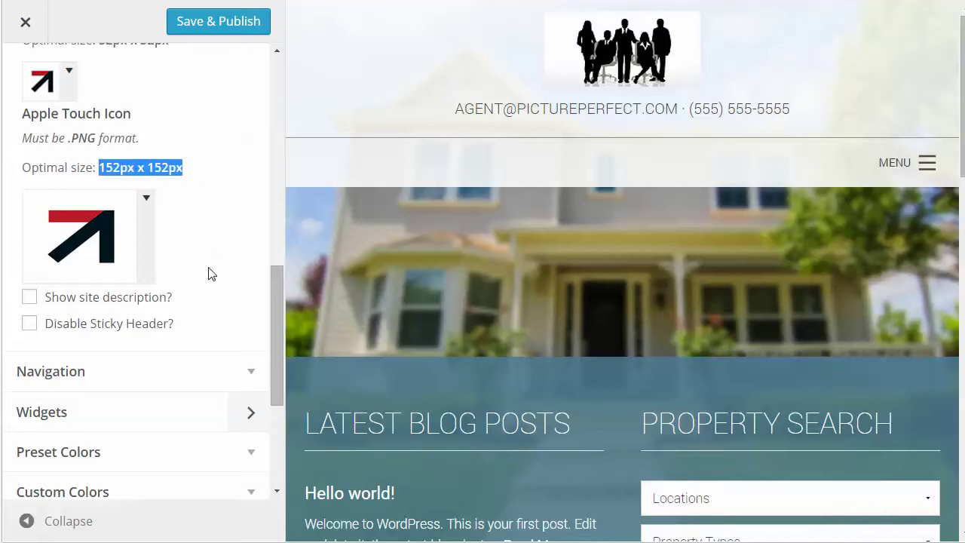
pyautogui.scroll(-1, 211, 275)
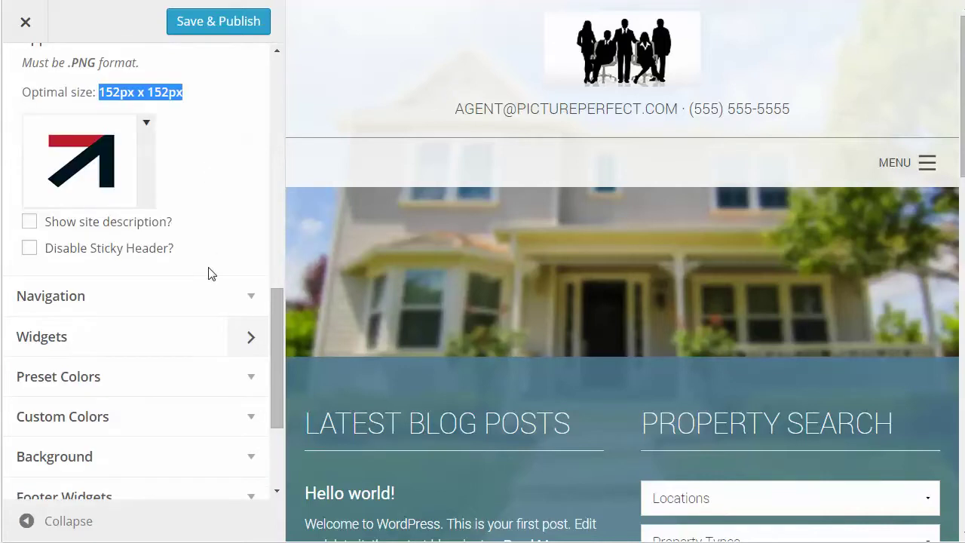
# - Expand the Navigation section to review the menu locations
pyautogui.click(248, 295)
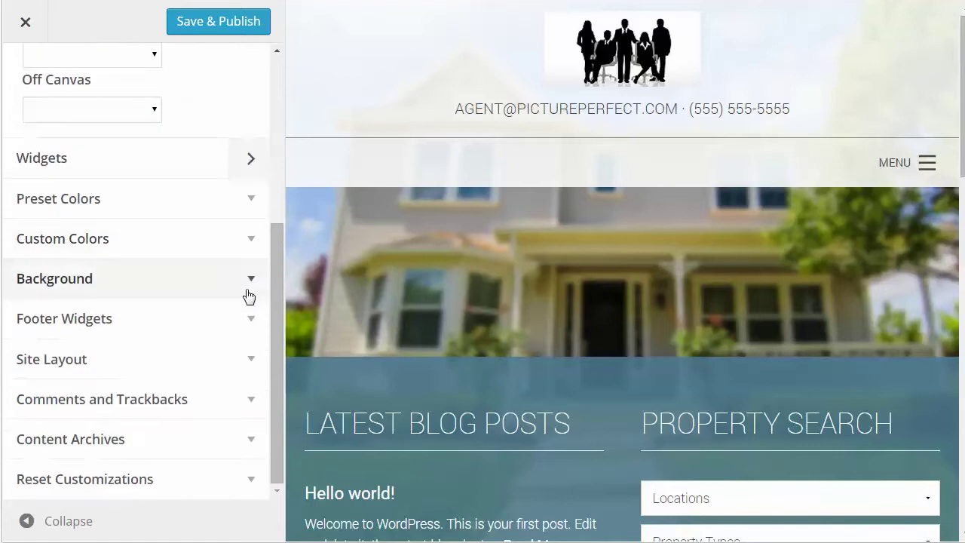
pyautogui.scroll(1, 194, 171)
pyautogui.scroll(1, 186, 130)
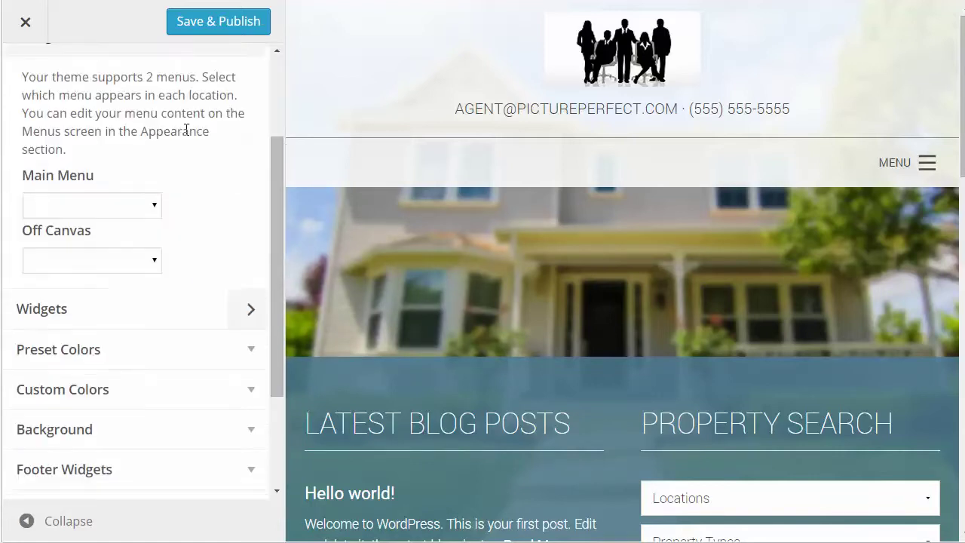
pyautogui.scroll(2, 186, 130)
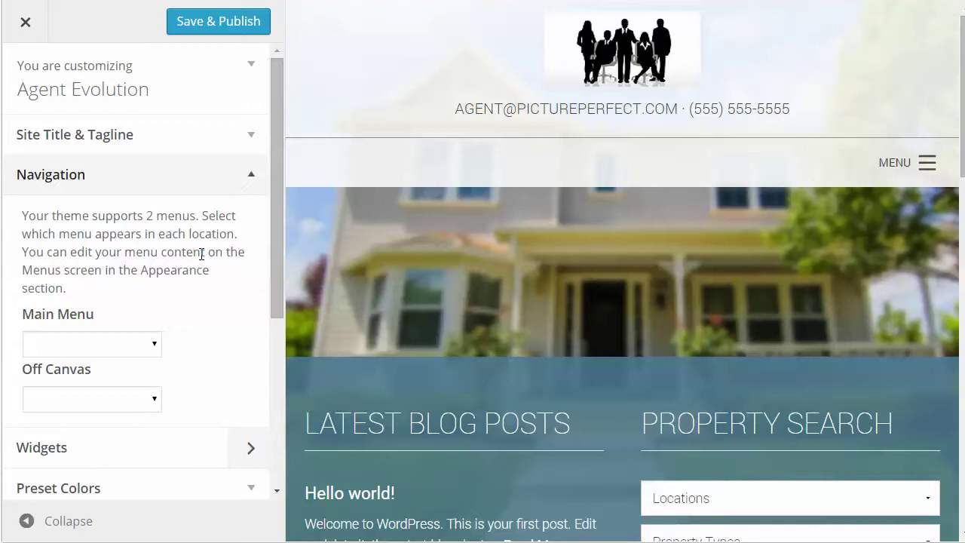
pyautogui.scroll(-3, 202, 255)
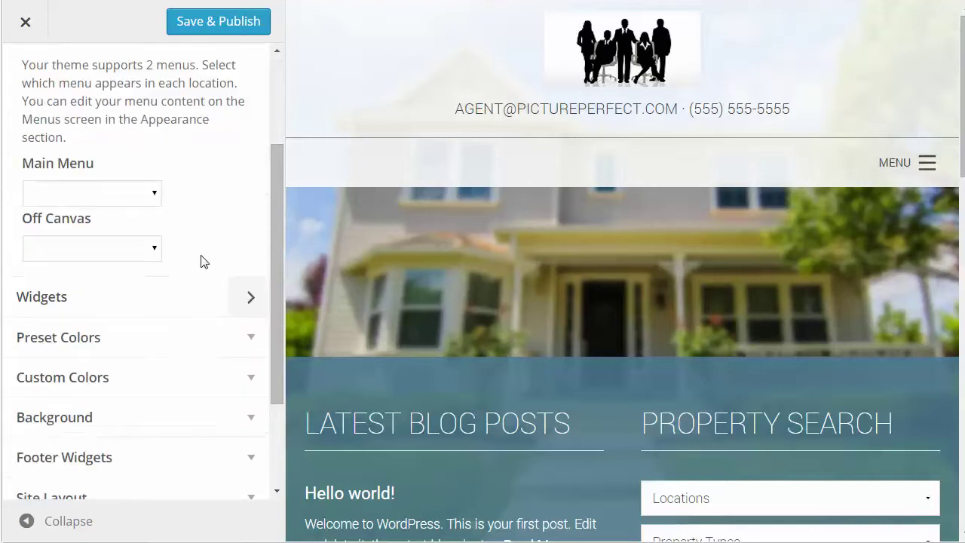
# - Browse the widget areas, expanding and collapsing Home Top, then return to the main Customizer list
pyautogui.click(249, 227)
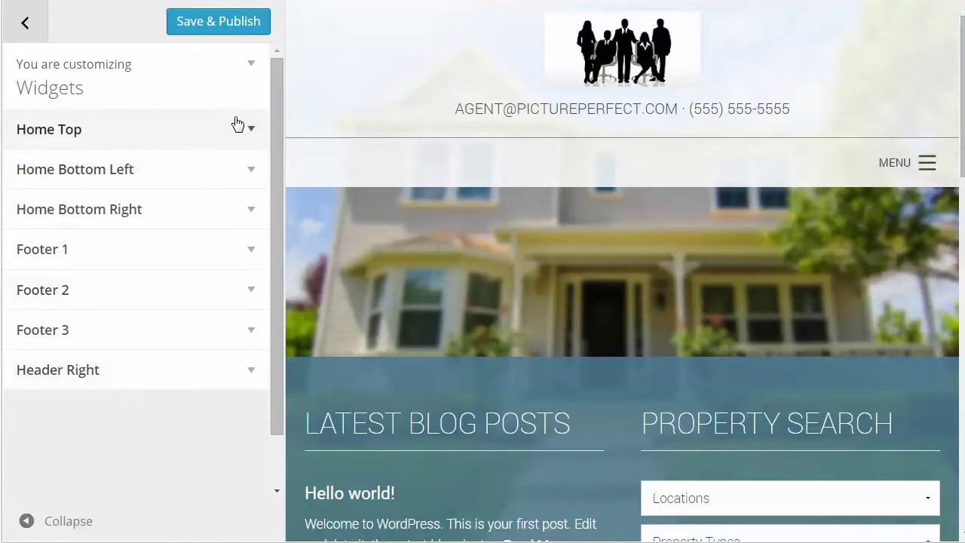
pyautogui.click(251, 131)
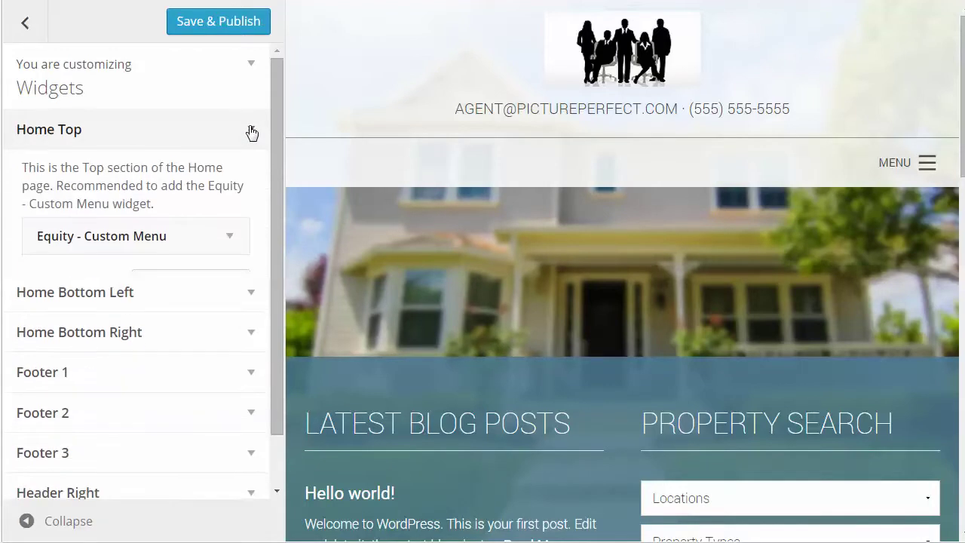
pyautogui.click(249, 129)
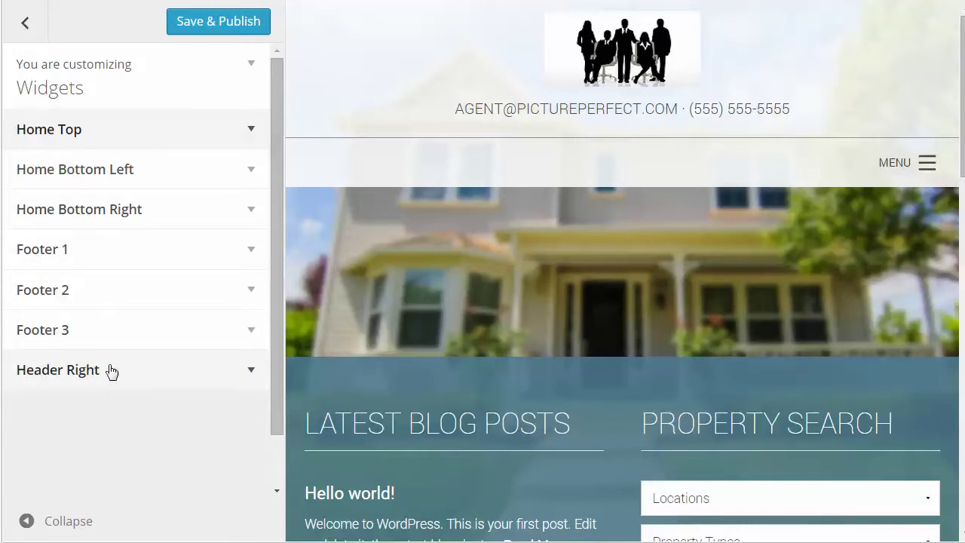
pyautogui.click(27, 21)
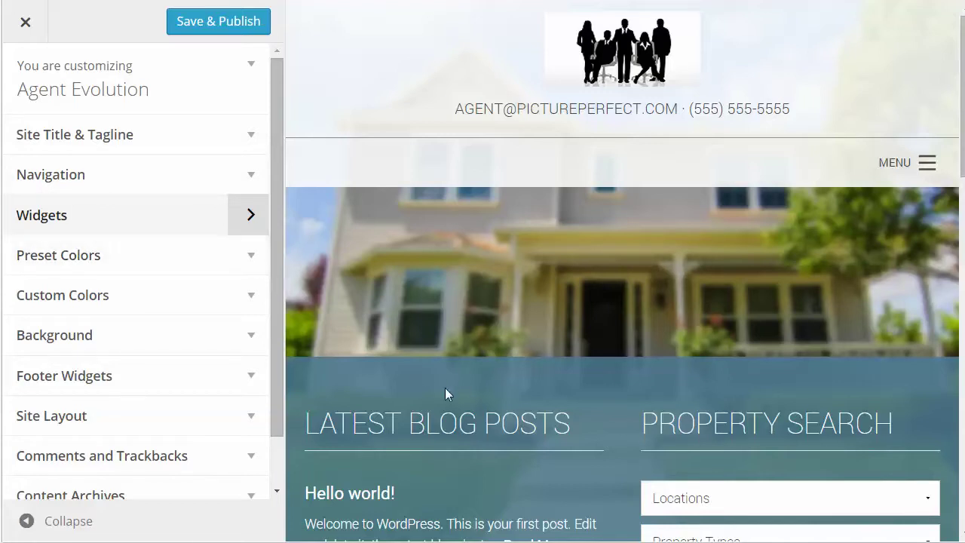
# - Preview the Green, Red, Purple and Grey presets, then set Select Color Style to Use Customizer
pyautogui.click(244, 257)
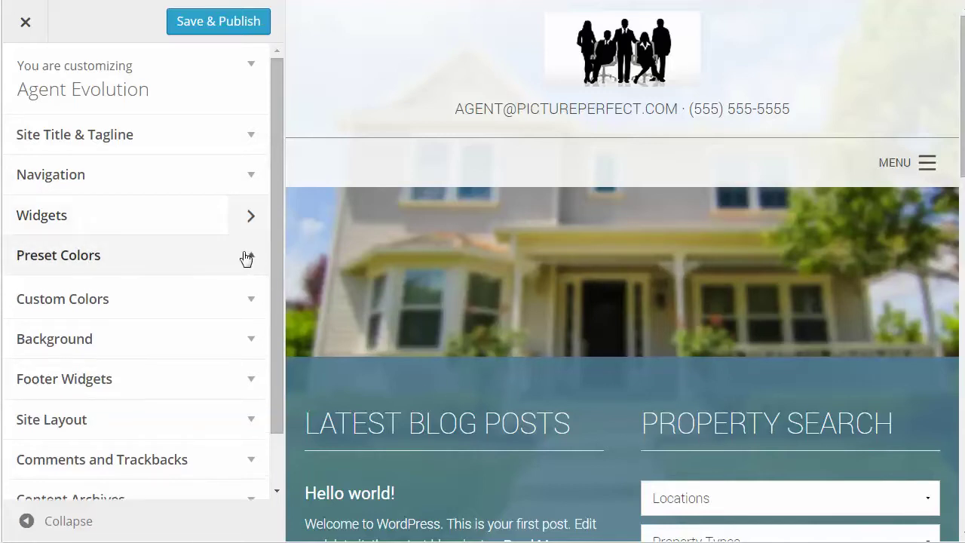
pyautogui.click(98, 326)
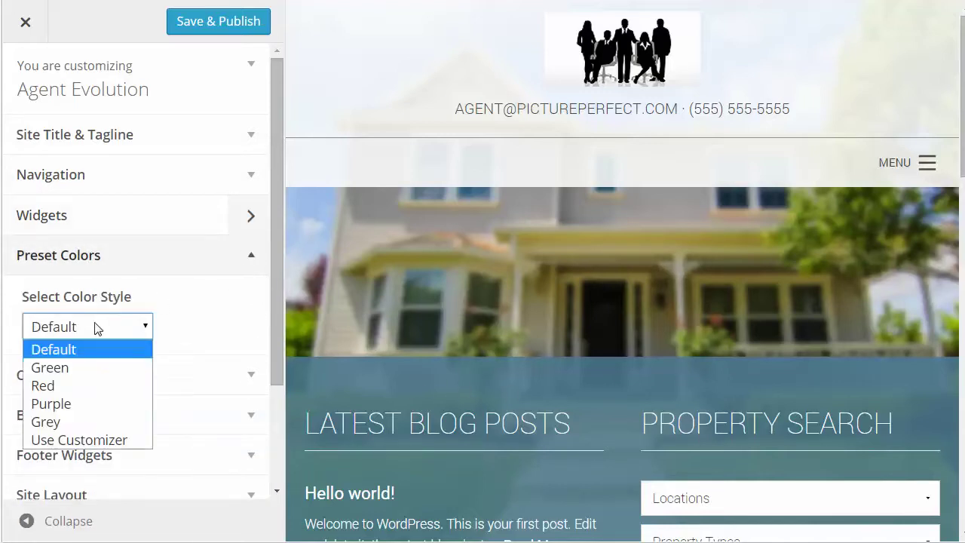
pyautogui.click(84, 365)
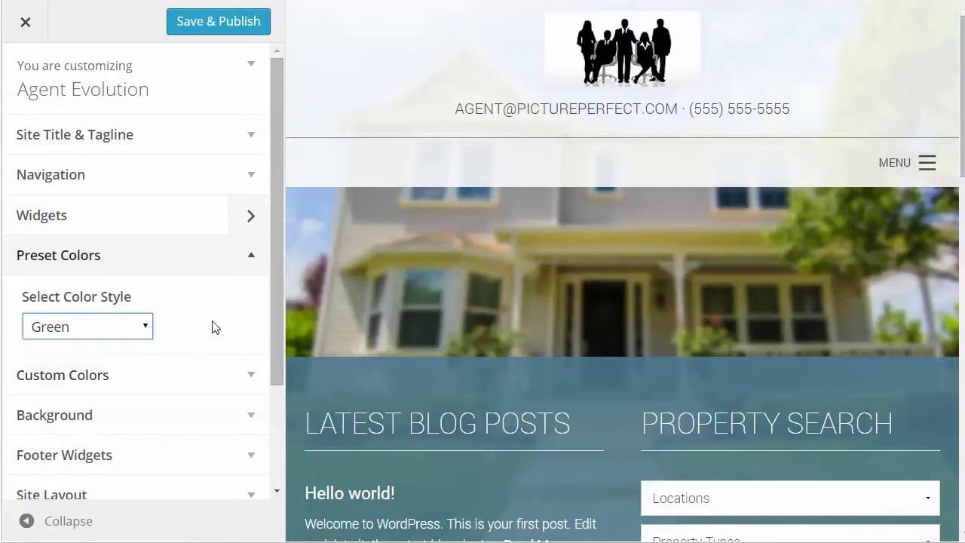
pyautogui.click(145, 325)
pyautogui.click(90, 384)
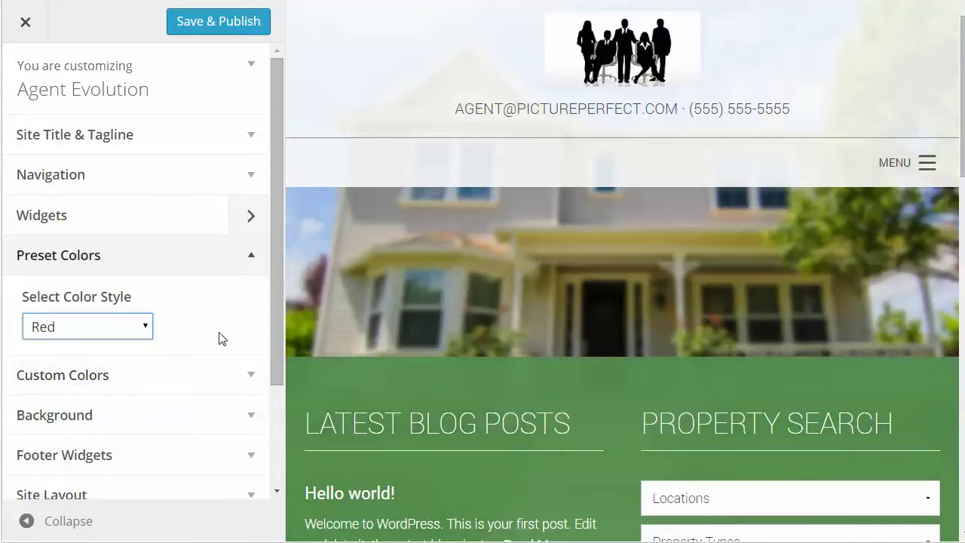
pyautogui.click(105, 323)
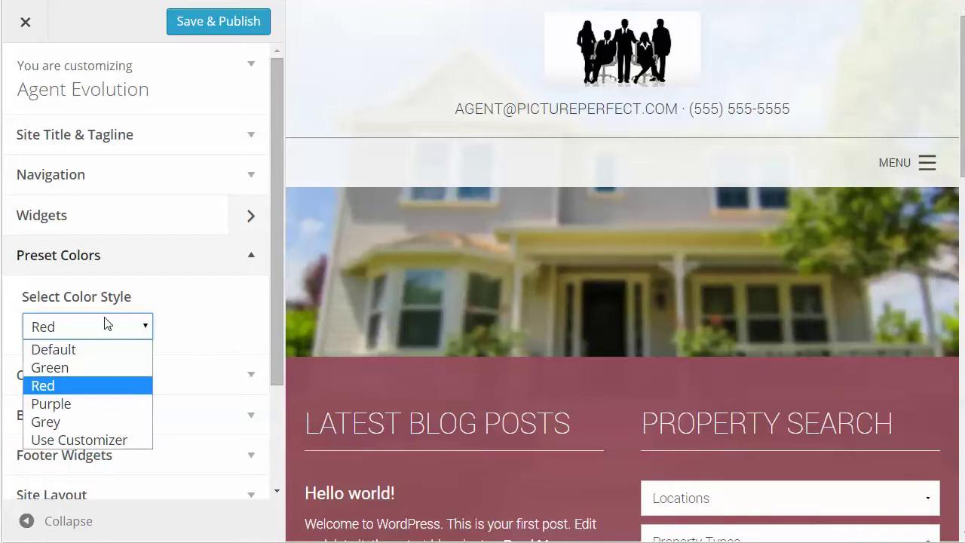
pyautogui.click(69, 403)
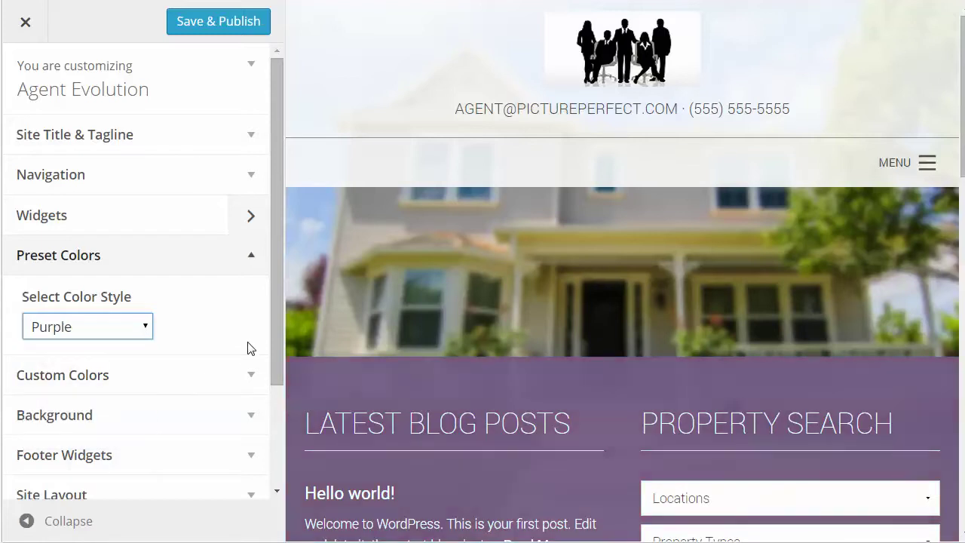
pyautogui.click(110, 329)
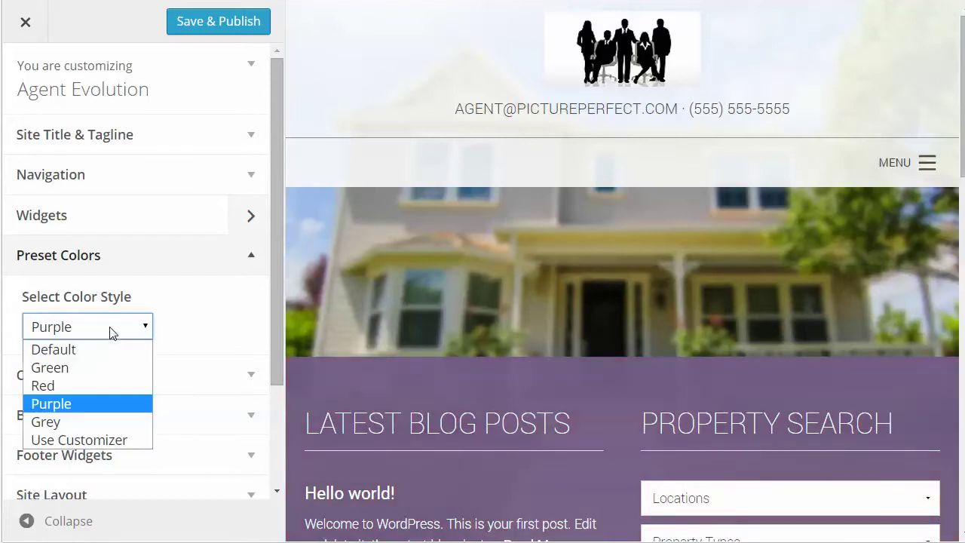
pyautogui.click(69, 423)
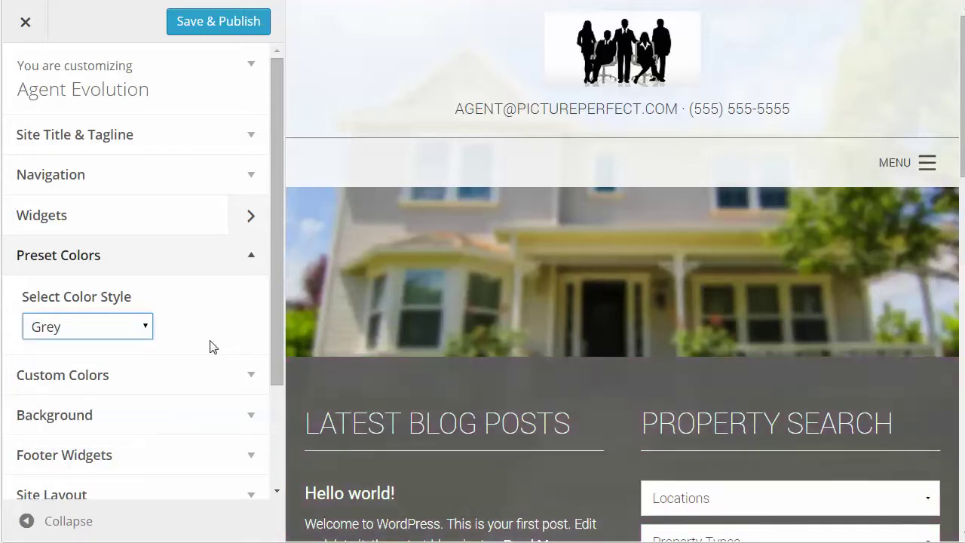
pyautogui.click(146, 327)
pyautogui.click(100, 438)
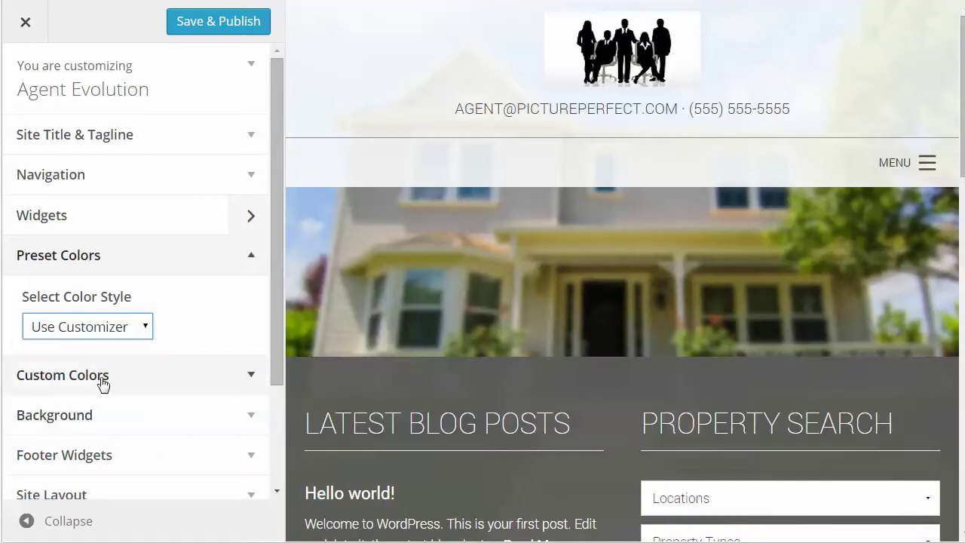
# - Set the Primary Color under Custom Colors to red (#dd3333)
pyautogui.click(251, 374)
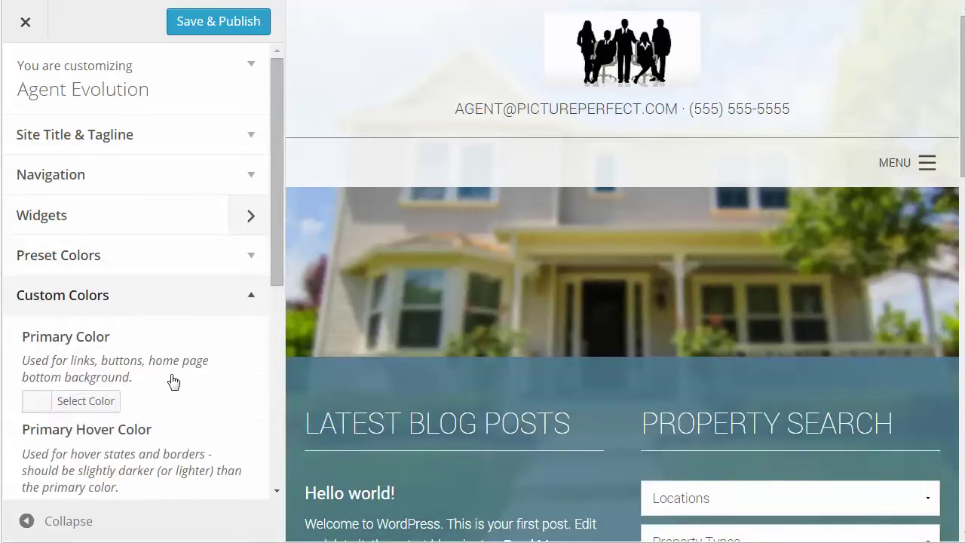
pyautogui.scroll(-2, 171, 381)
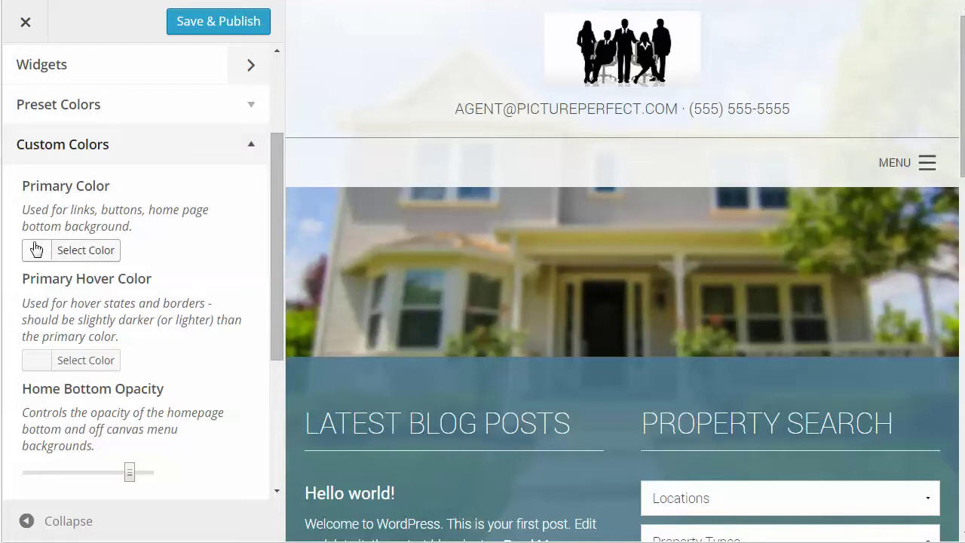
pyautogui.scroll(-1, 160, 258)
pyautogui.scroll(1, 161, 257)
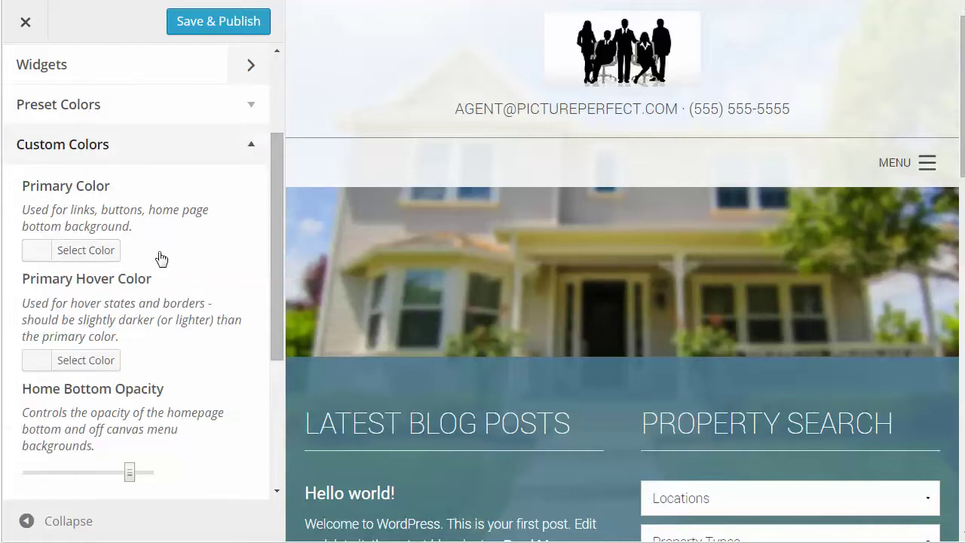
pyautogui.click(39, 254)
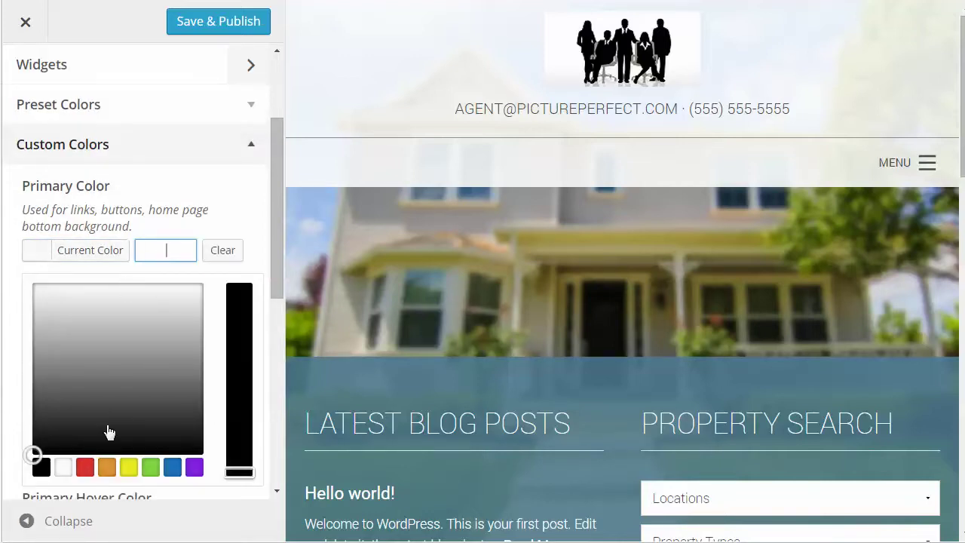
pyautogui.click(85, 468)
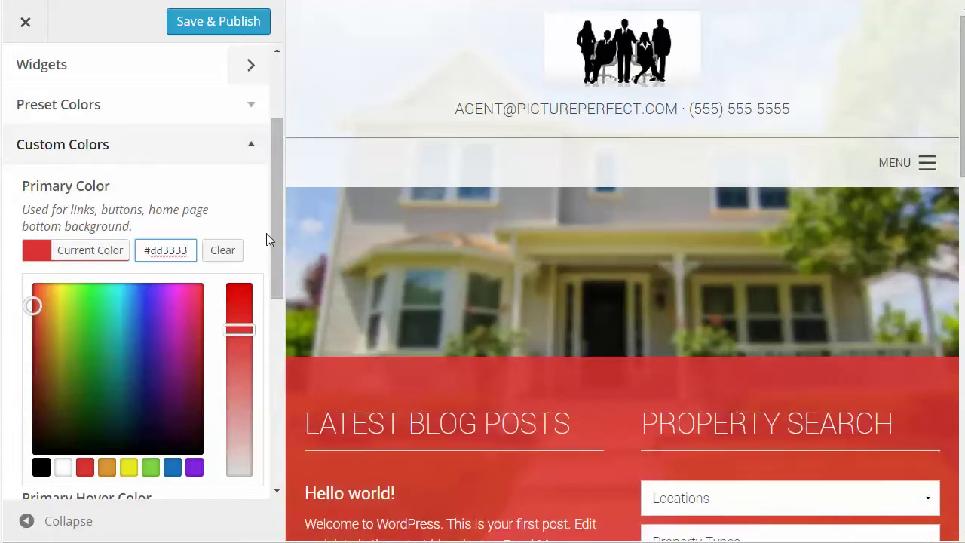
# - Scroll the preview to check the red band, then expand the Background section
pyautogui.moveTo(277, 240); pyautogui.dragTo(273, 368)
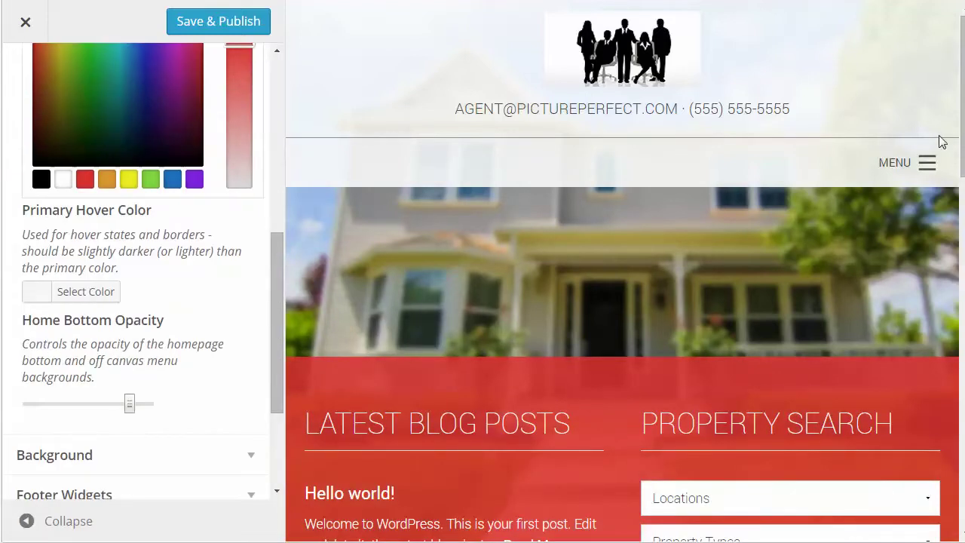
pyautogui.moveTo(961, 151); pyautogui.dragTo(955, 373)
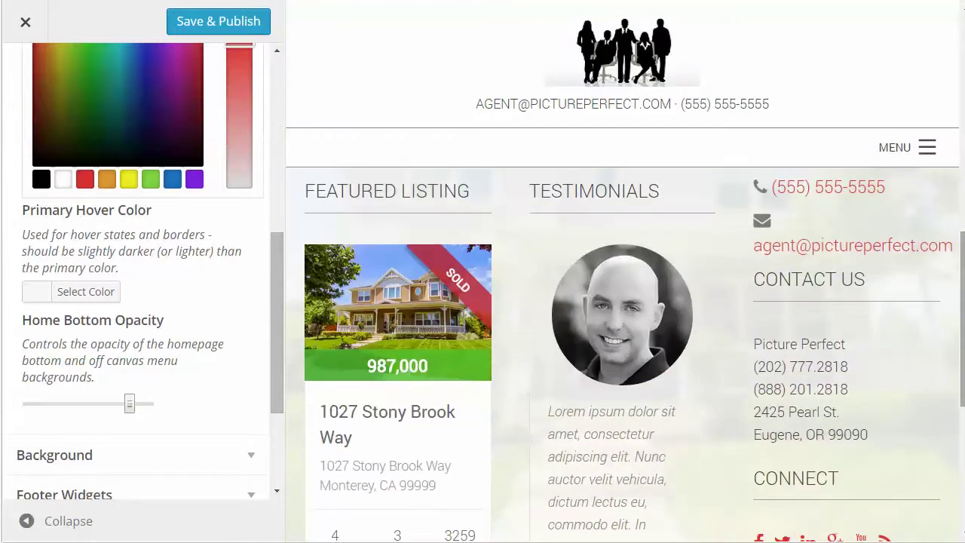
pyautogui.moveTo(963, 324); pyautogui.dragTo(925, 99)
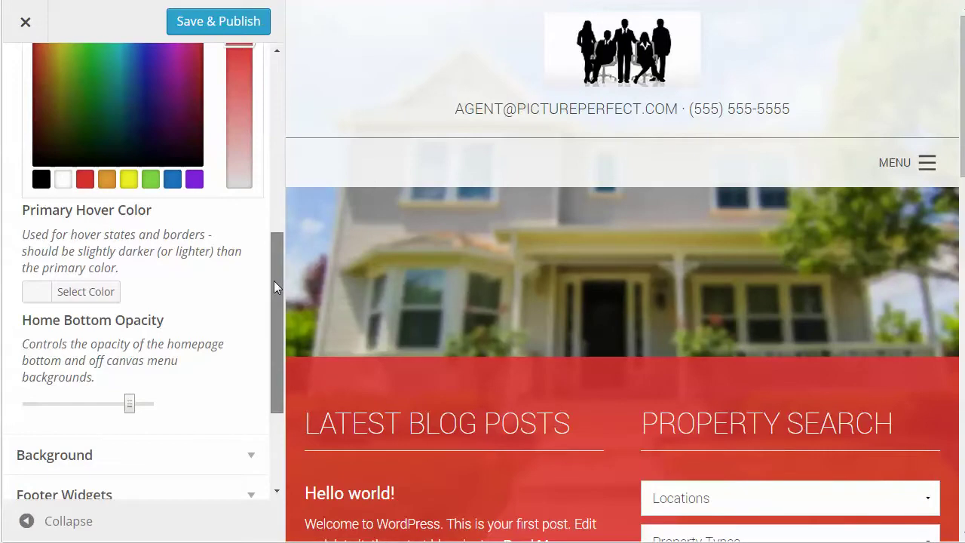
pyautogui.moveTo(274, 281); pyautogui.dragTo(269, 361)
pyautogui.click(250, 279)
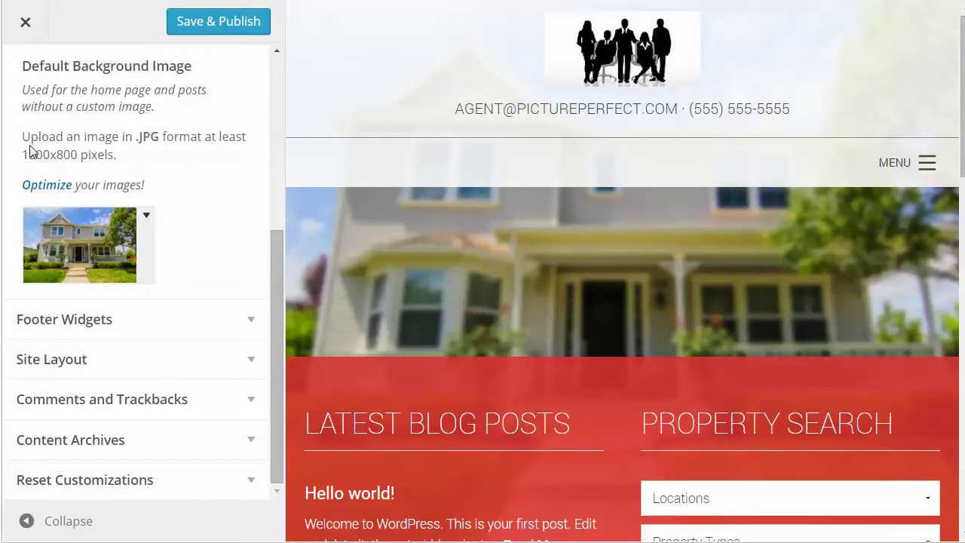
# - Check the background image's 1200x800 minimum size and Upload New option, then expand Footer Widgets
pyautogui.moveTo(24, 154); pyautogui.dragTo(78, 155)
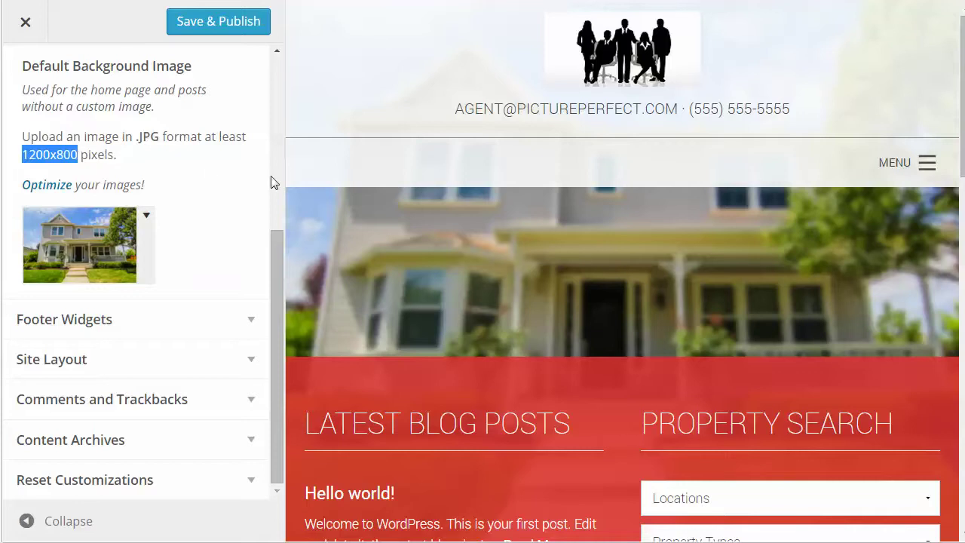
pyautogui.click(76, 236)
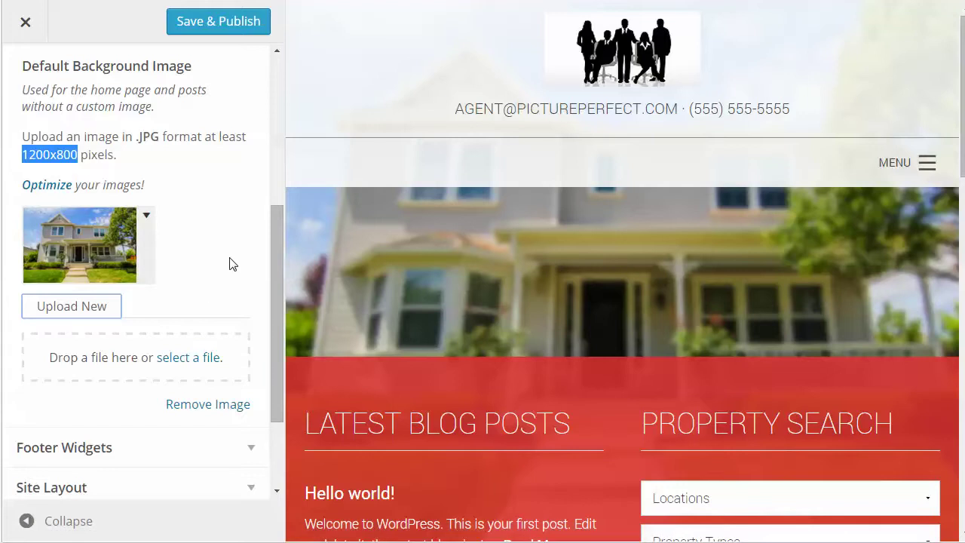
pyautogui.moveTo(277, 285); pyautogui.dragTo(275, 386)
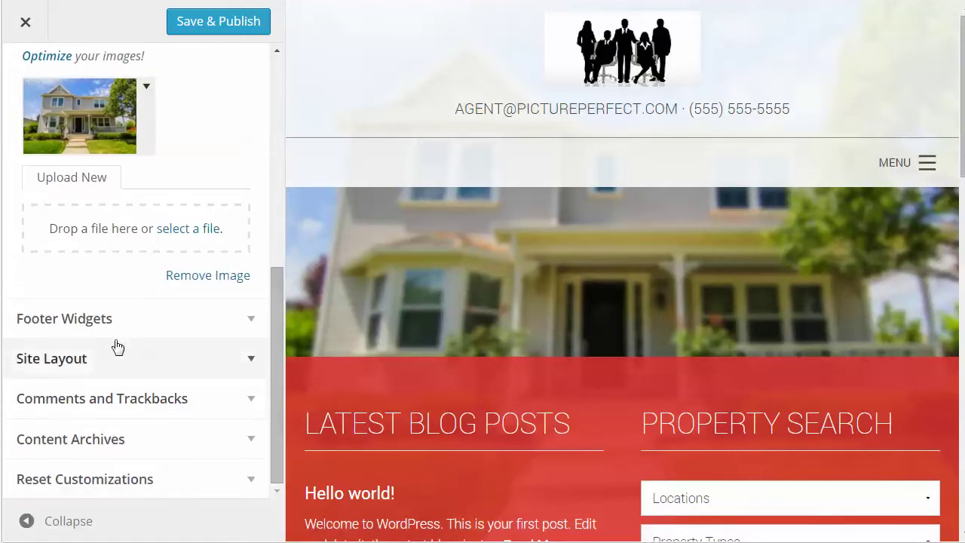
pyautogui.click(251, 322)
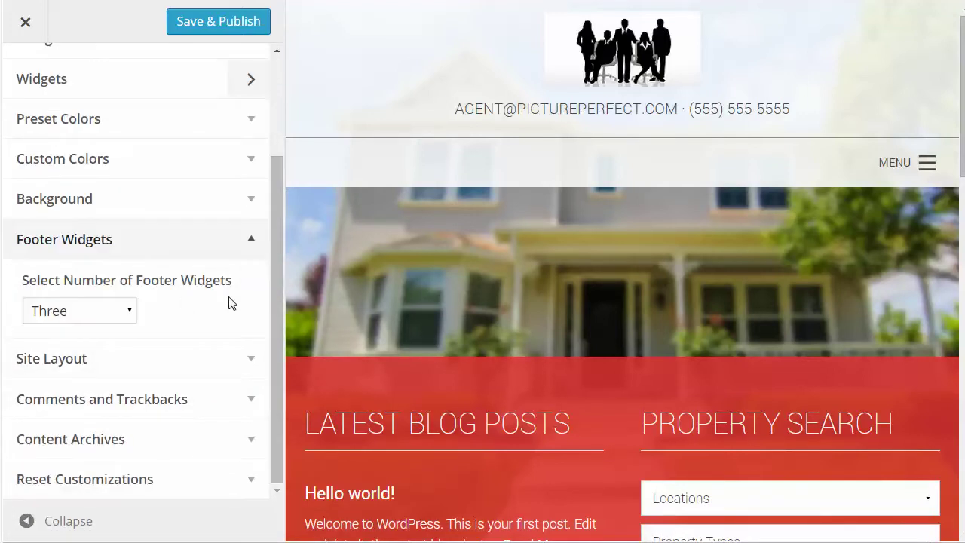
# - Keep three footer widgets and Content-Sidebar as default layout, then expand Comments and Trackbacks
pyautogui.click(111, 314)
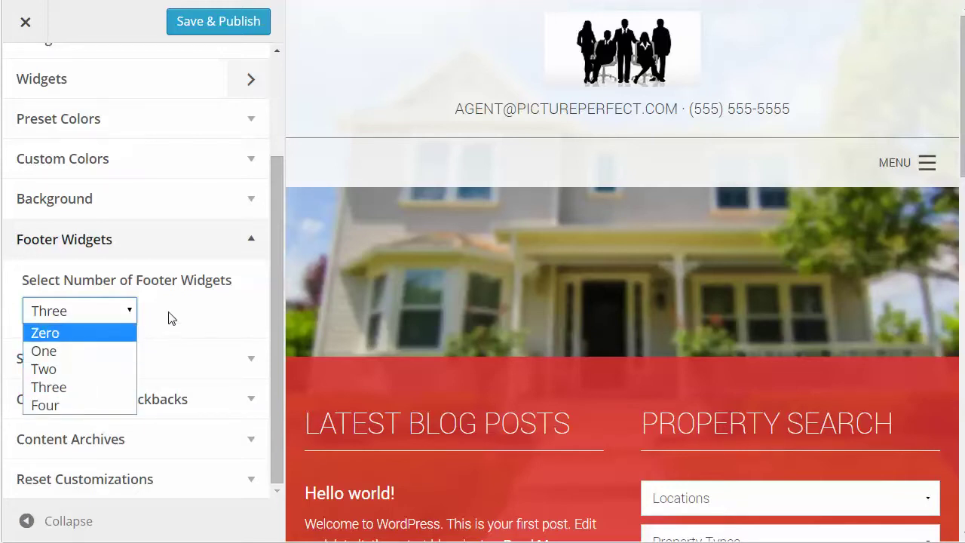
pyautogui.click(187, 317)
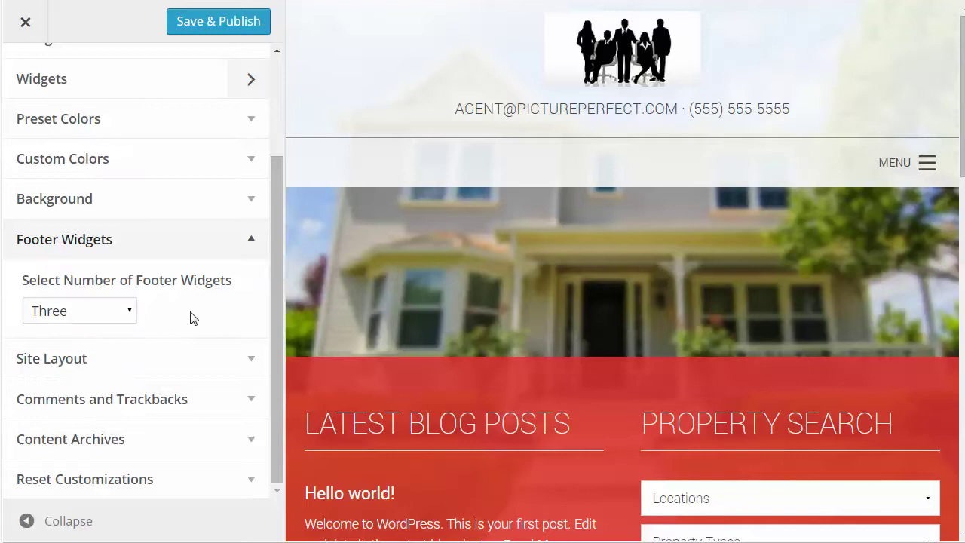
pyautogui.click(252, 361)
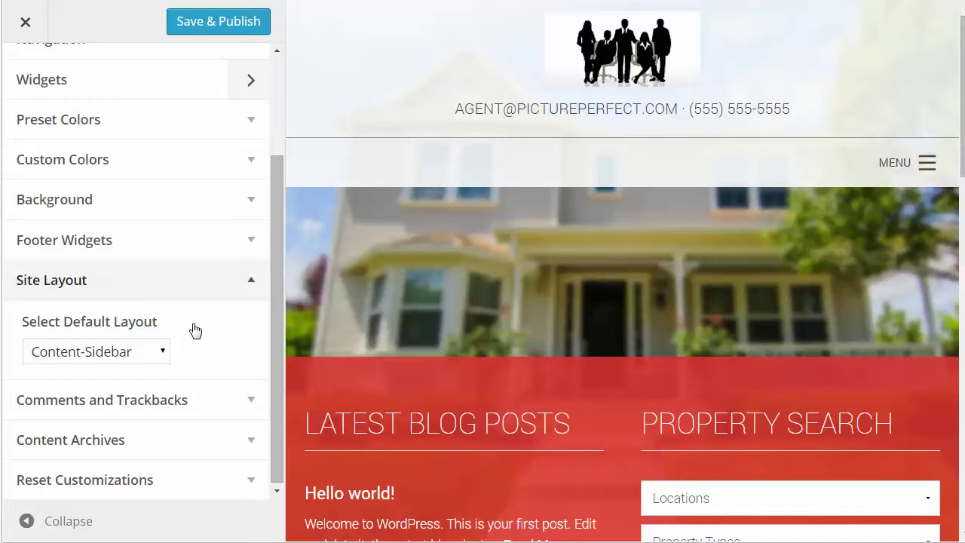
pyautogui.click(164, 353)
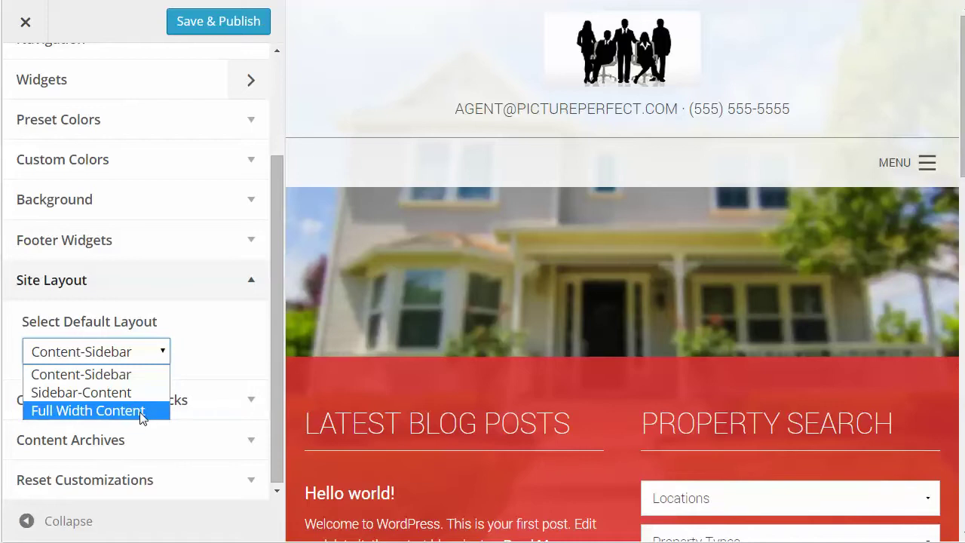
pyautogui.click(223, 327)
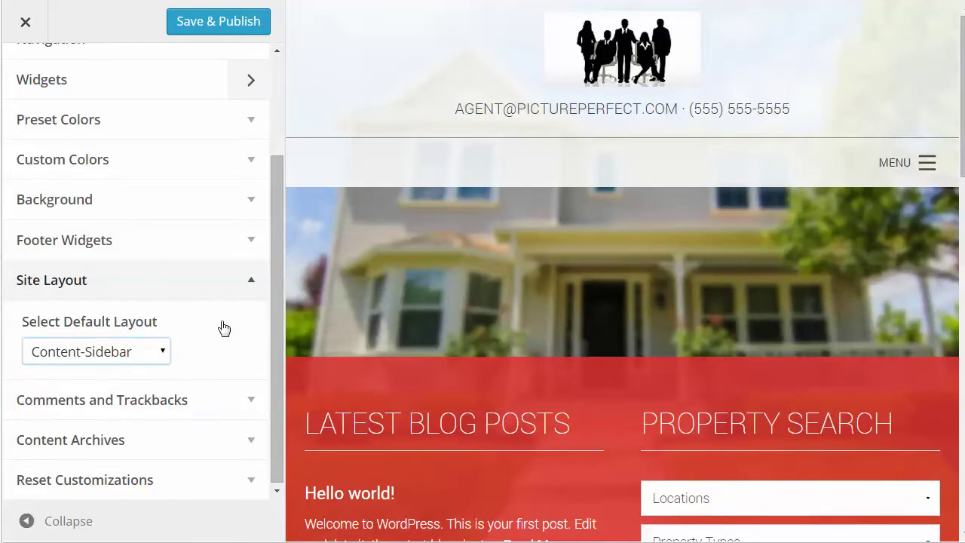
pyautogui.click(253, 402)
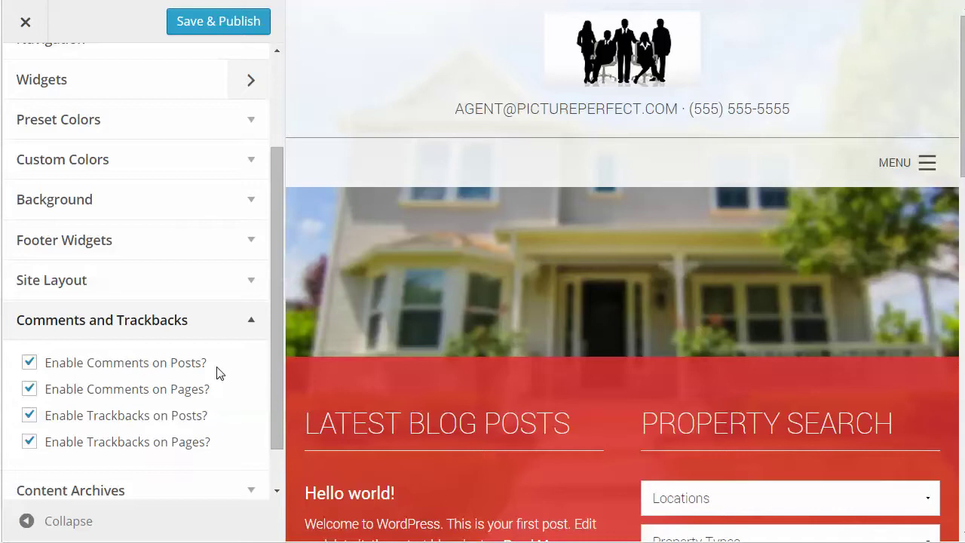
# - Uncheck Enable Comments on Pages and Enable Trackbacks on Pages, then expand Content Archives
pyautogui.click(28, 389)
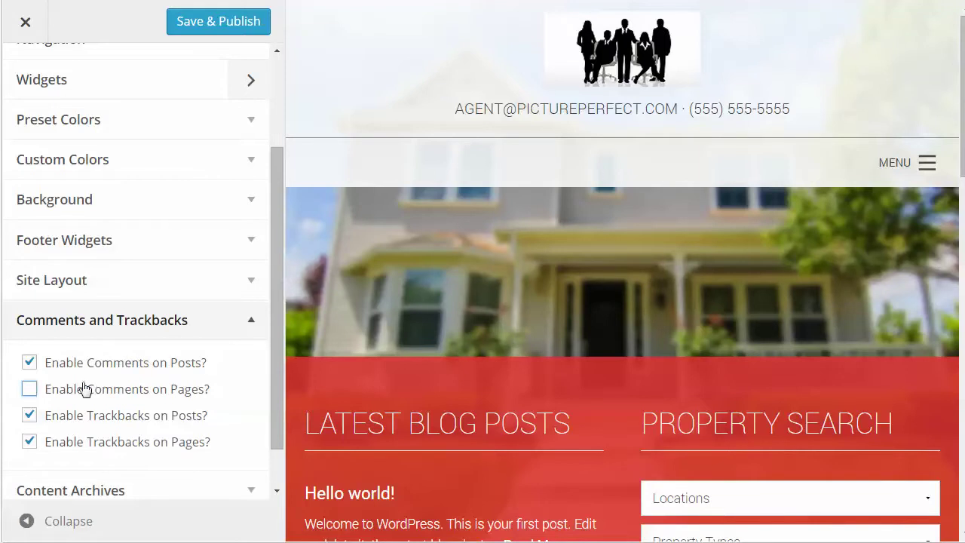
pyautogui.click(30, 442)
pyautogui.click(30, 442)
pyautogui.scroll(-1, 249, 420)
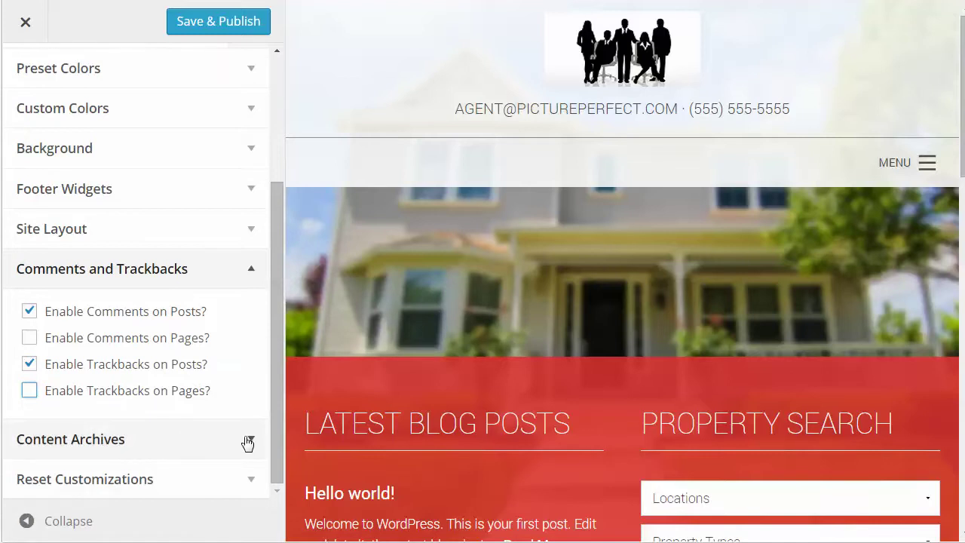
pyautogui.click(248, 444)
pyautogui.scroll(-3, 233, 405)
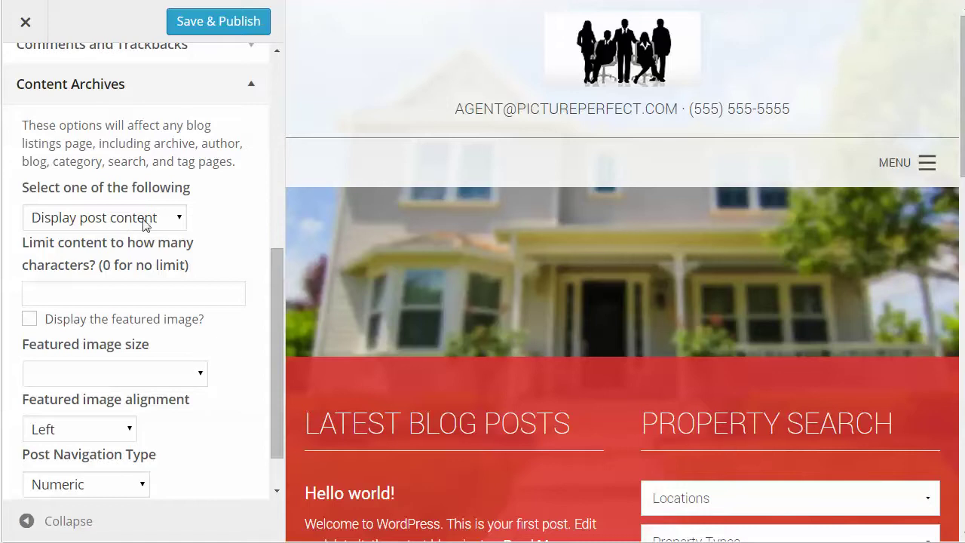
# - Switch archive listings to post excerpts limited to 300 characters
pyautogui.click(145, 222)
pyautogui.click(133, 259)
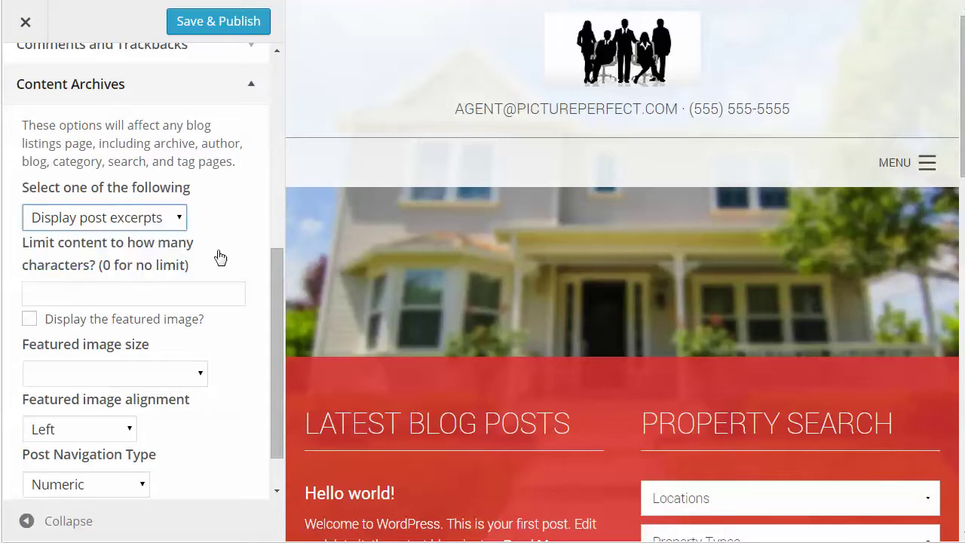
pyautogui.click(43, 296)
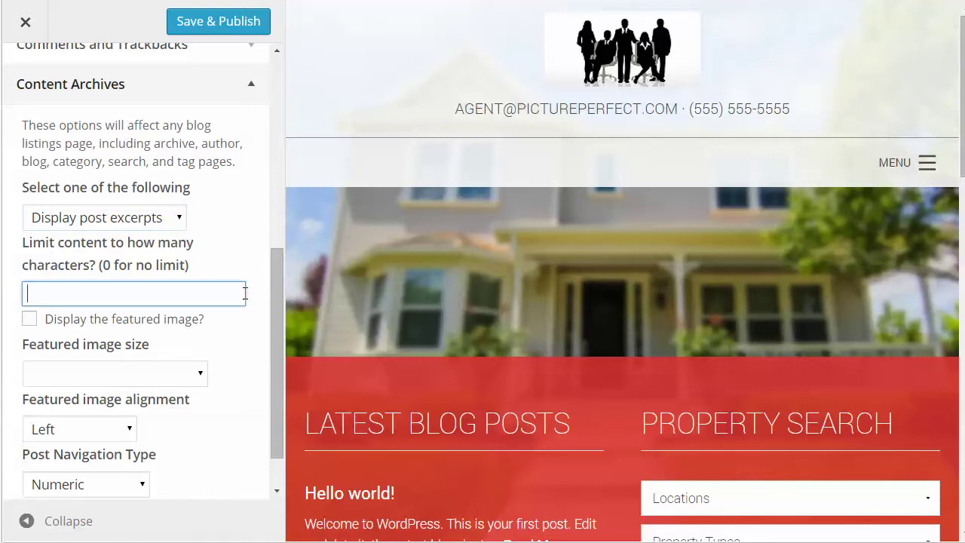
pyautogui.write('300')
# - Show medium (300 × 300) featured images, keep Numeric navigation, and expand Reset Customizations
pyautogui.click(29, 319)
pyautogui.click(159, 377)
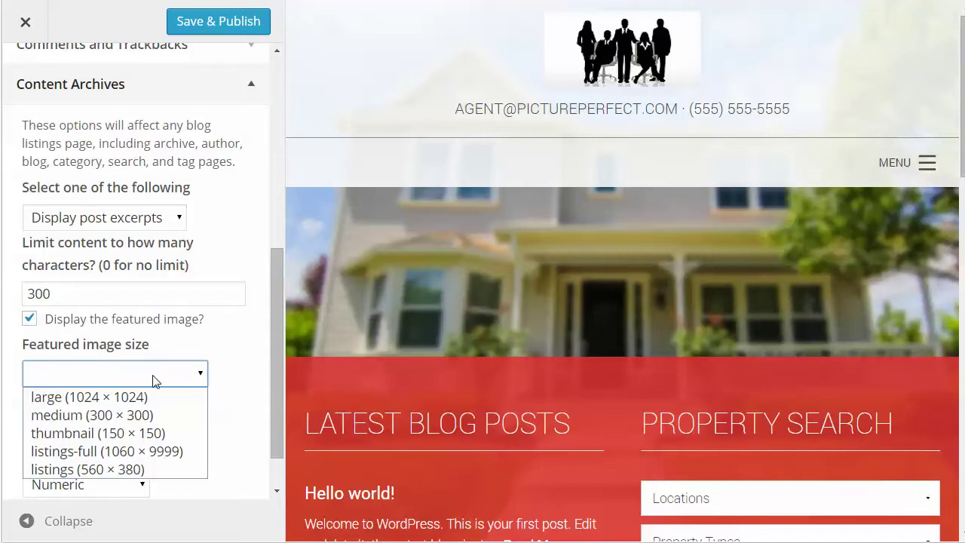
pyautogui.click(160, 415)
pyautogui.scroll(-1, 216, 430)
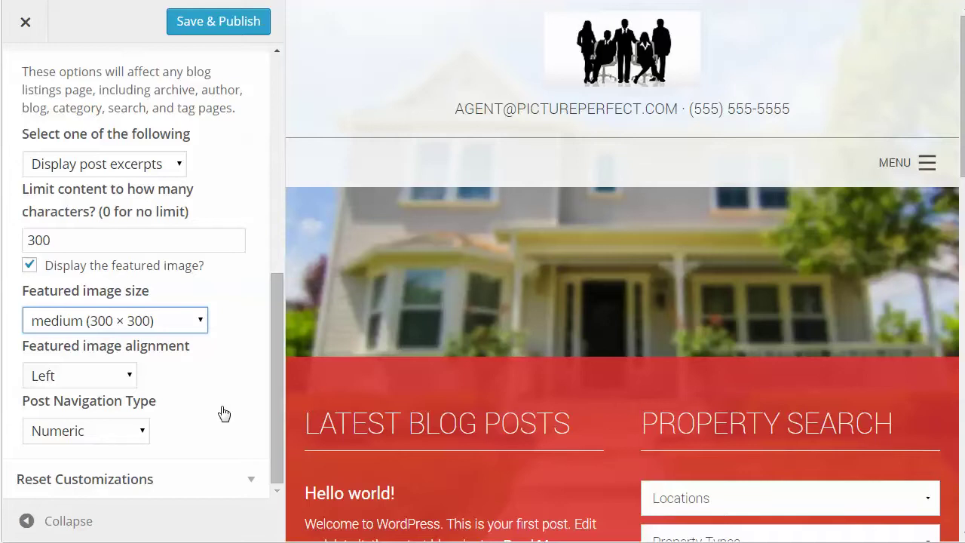
pyautogui.click(132, 431)
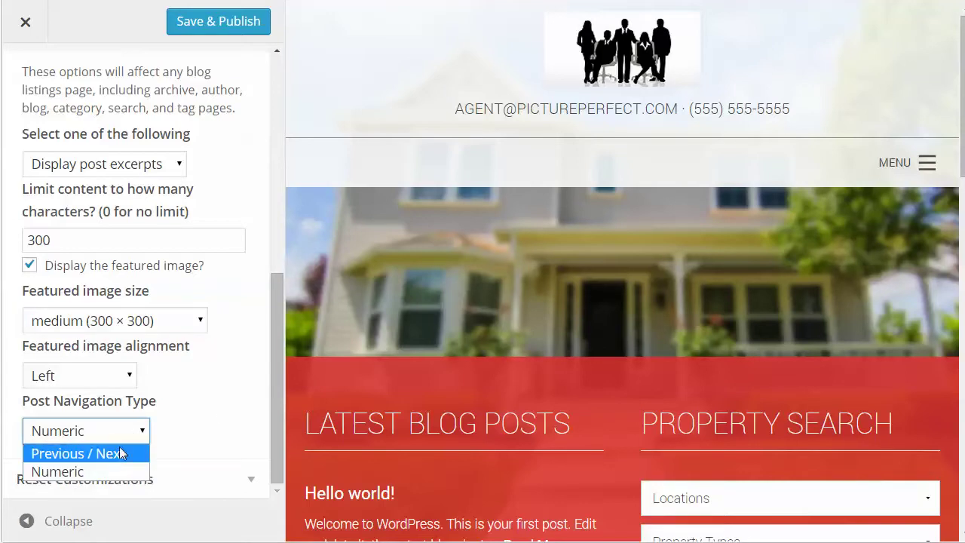
pyautogui.click(216, 408)
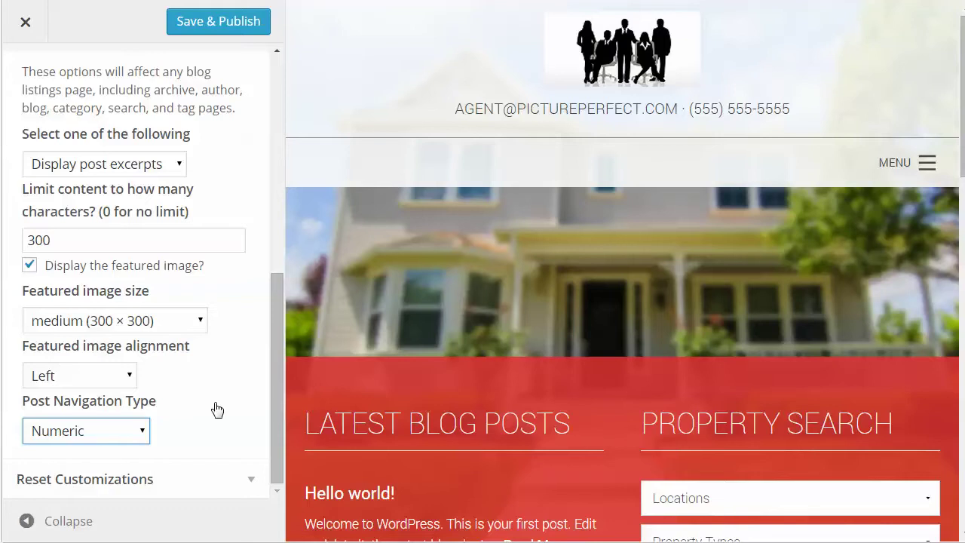
pyautogui.click(250, 482)
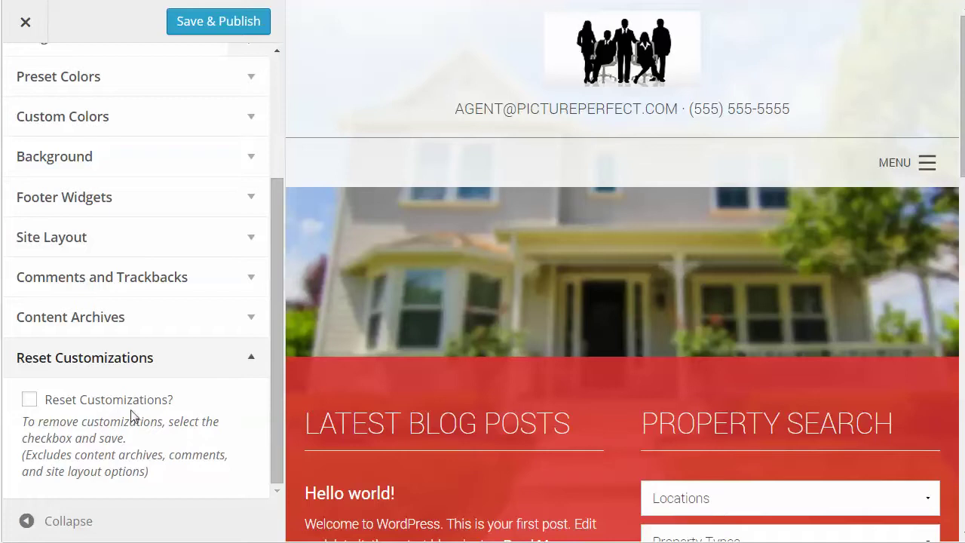
# - Tick Reset Customizations?, Save & Publish, and close the Customizer to the live site
pyautogui.click(29, 400)
pyautogui.click(194, 27)
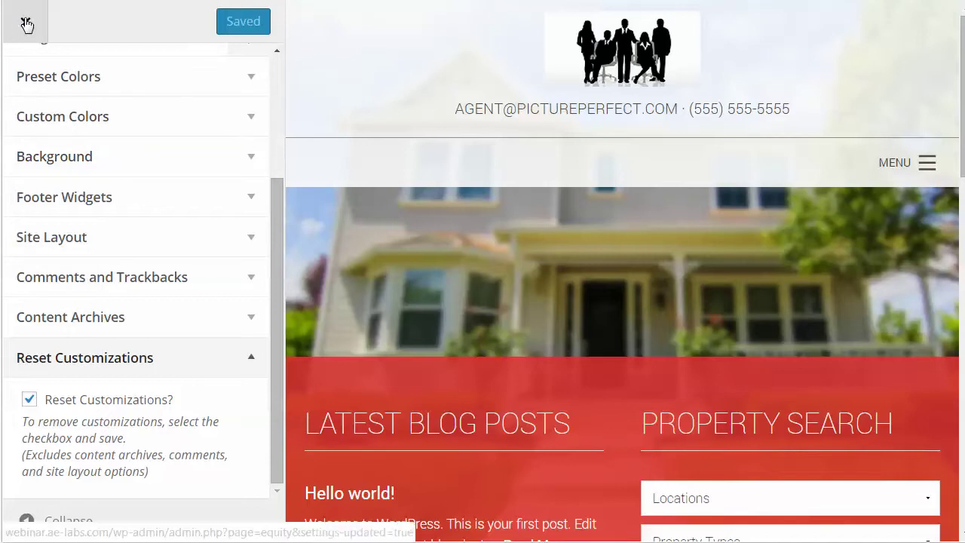
pyautogui.click(26, 25)
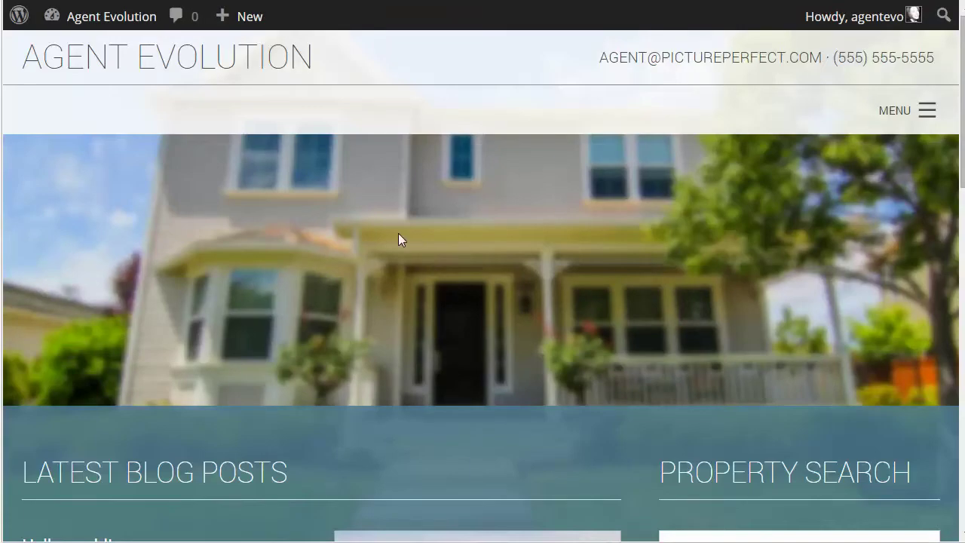
# - Scroll the live site to its footer and highlight the copyright and disclaimer text
pyautogui.scroll(-5, 556, 267)
pyautogui.scroll(-8, 555, 261)
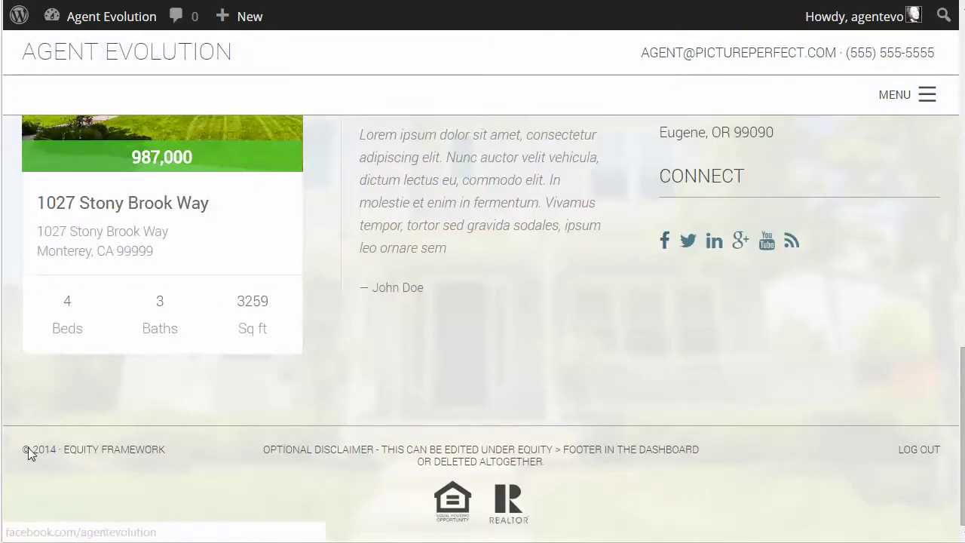
pyautogui.moveTo(26, 456); pyautogui.dragTo(949, 457)
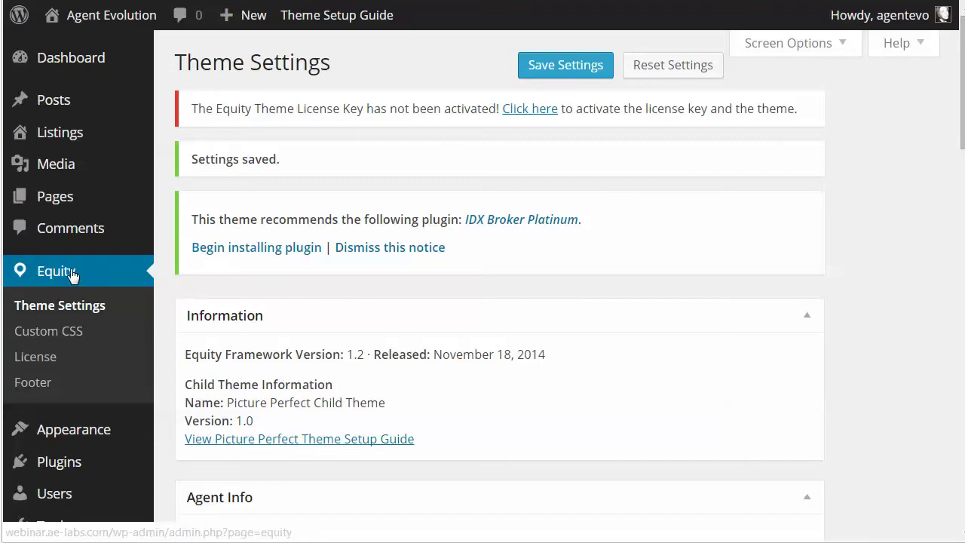
# - Open the Equity Footer settings and review the Footer Left copyright text
pyautogui.click(38, 383)
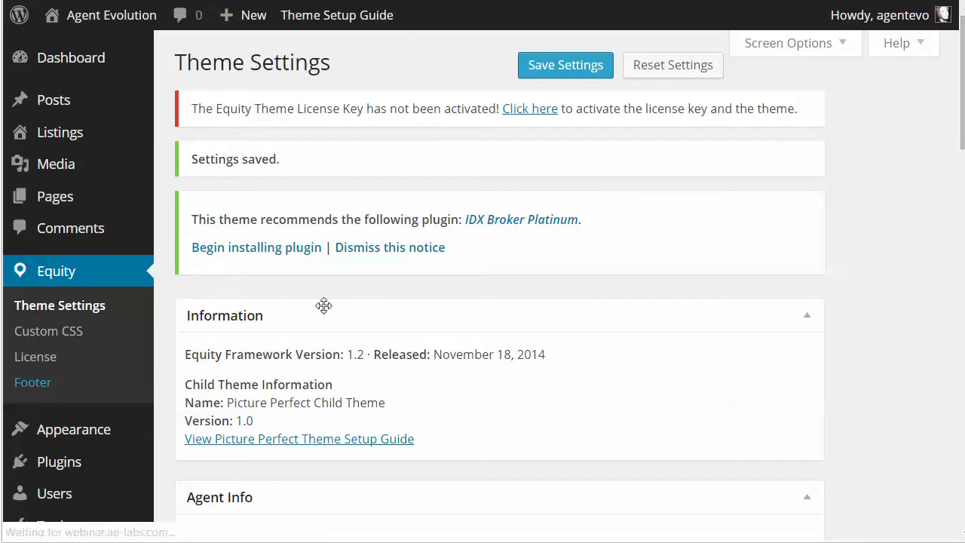
pyautogui.scroll(-2, 491, 319)
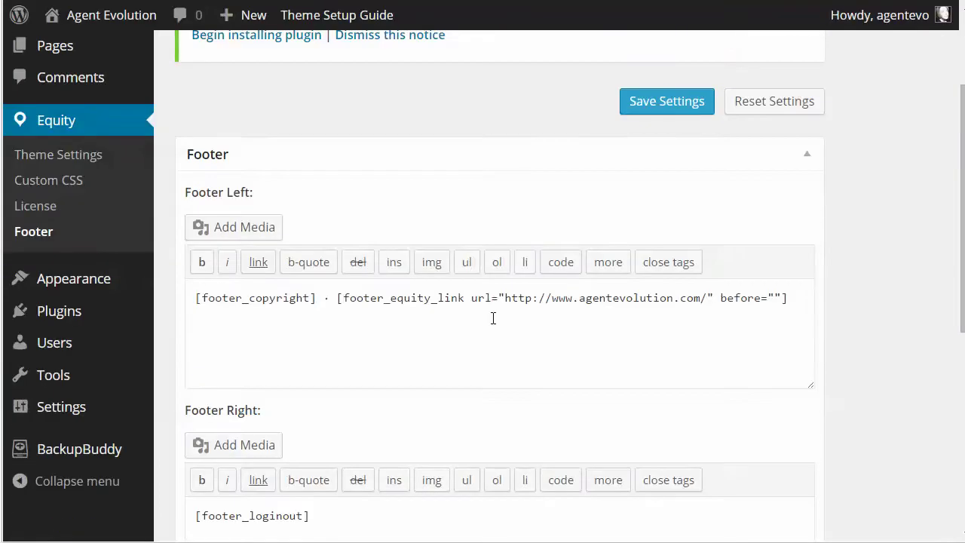
pyautogui.moveTo(195, 297); pyautogui.dragTo(364, 298)
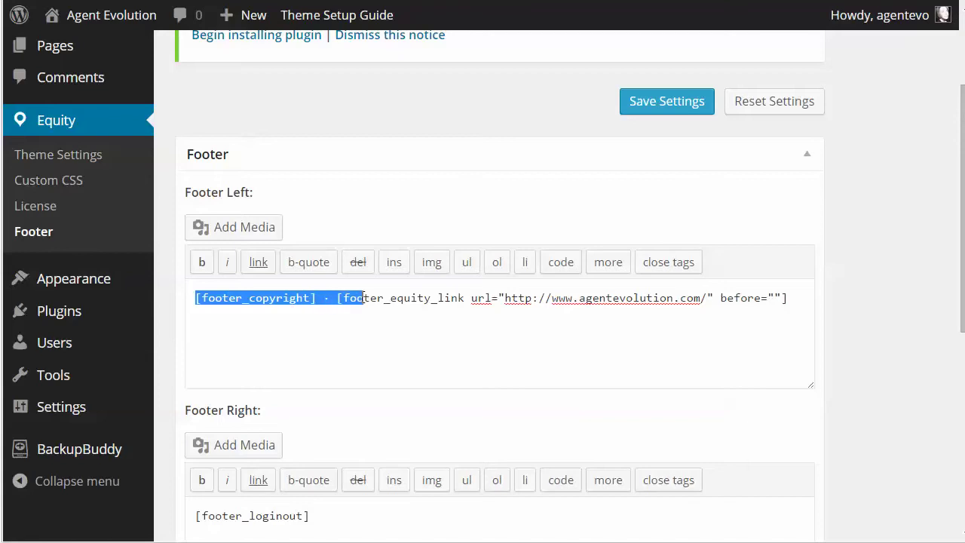
pyautogui.click(601, 299)
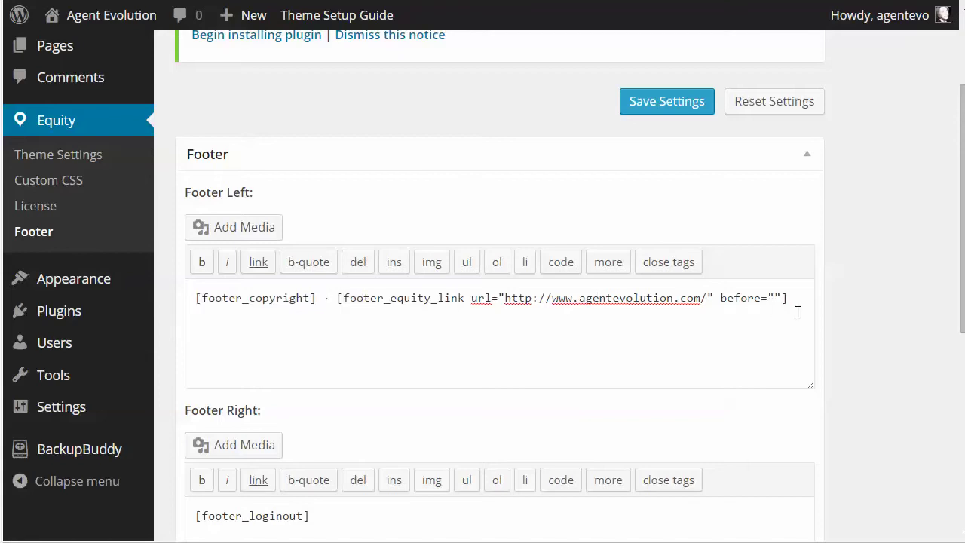
# - Look over the Footer Right content and highlight the full Disclaimer text
pyautogui.scroll(-3, 798, 313)
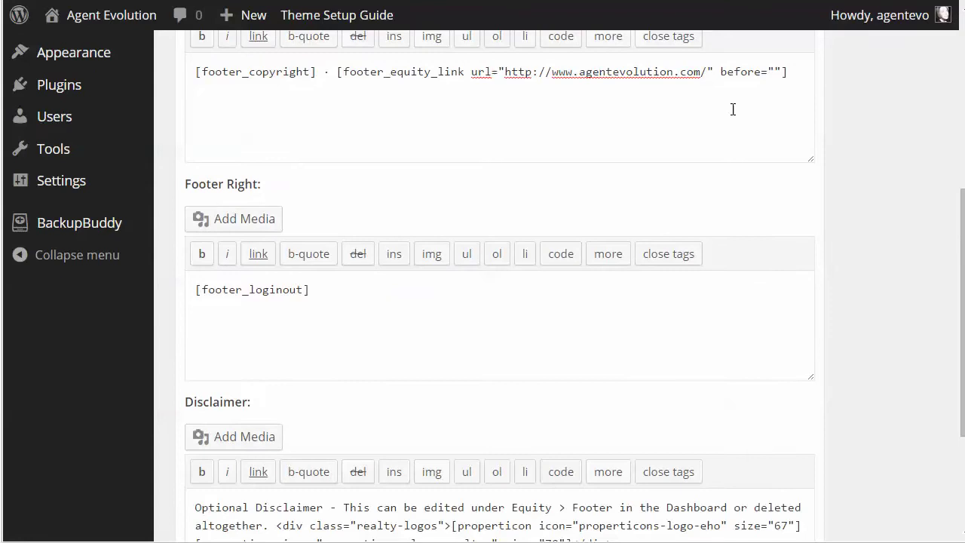
pyautogui.click(262, 293)
pyautogui.scroll(-3, 420, 312)
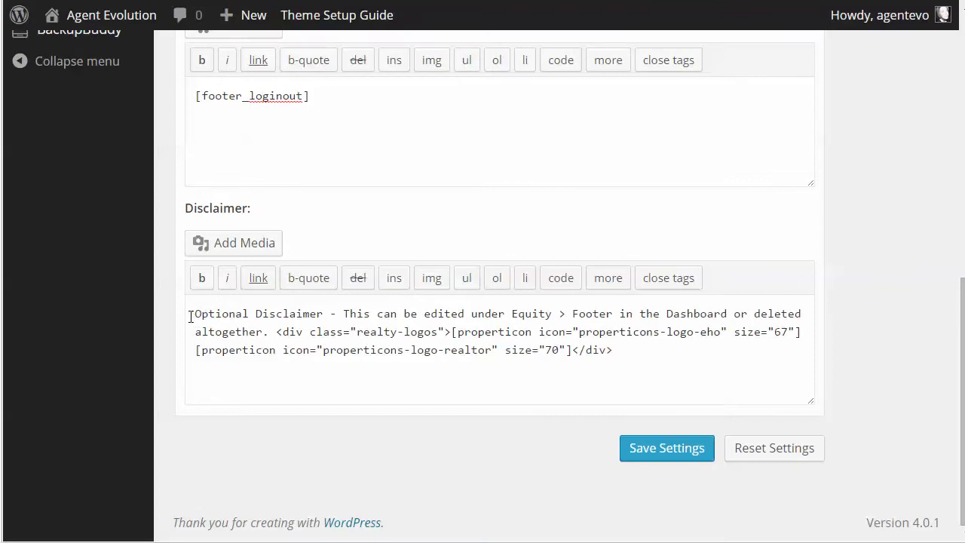
pyautogui.moveTo(194, 313); pyautogui.dragTo(623, 352)
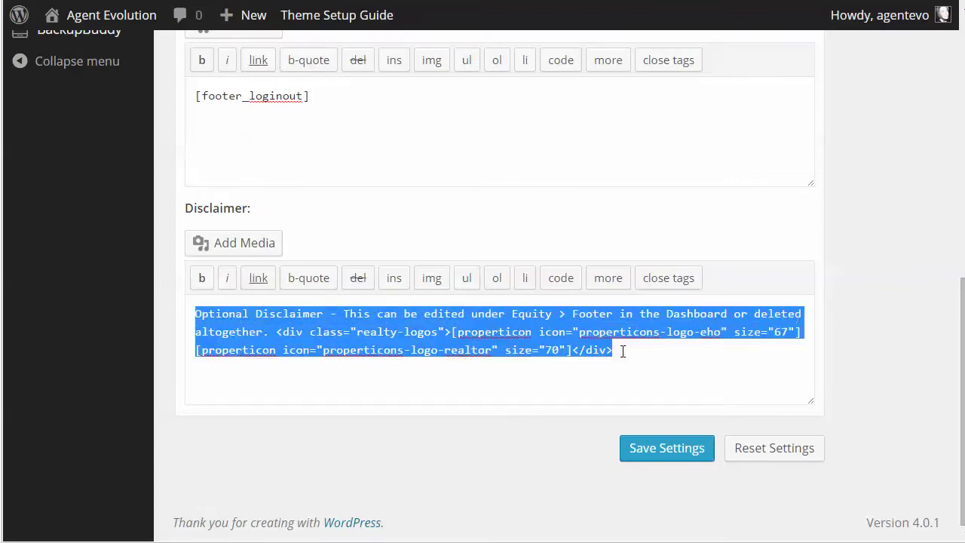
pyautogui.click(627, 353)
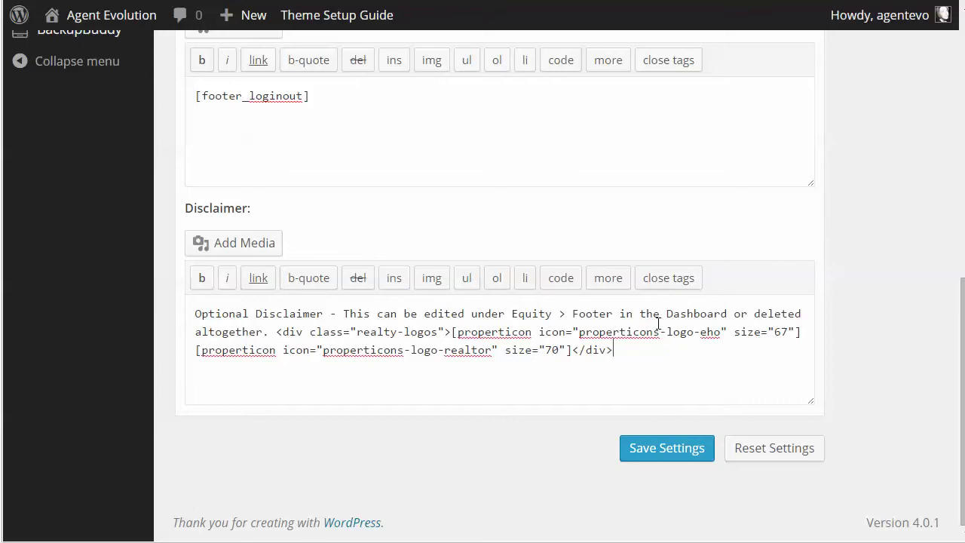
# - Scroll back and review the footer_loginout shortcode in Footer Right
pyautogui.scroll(2, 657, 323)
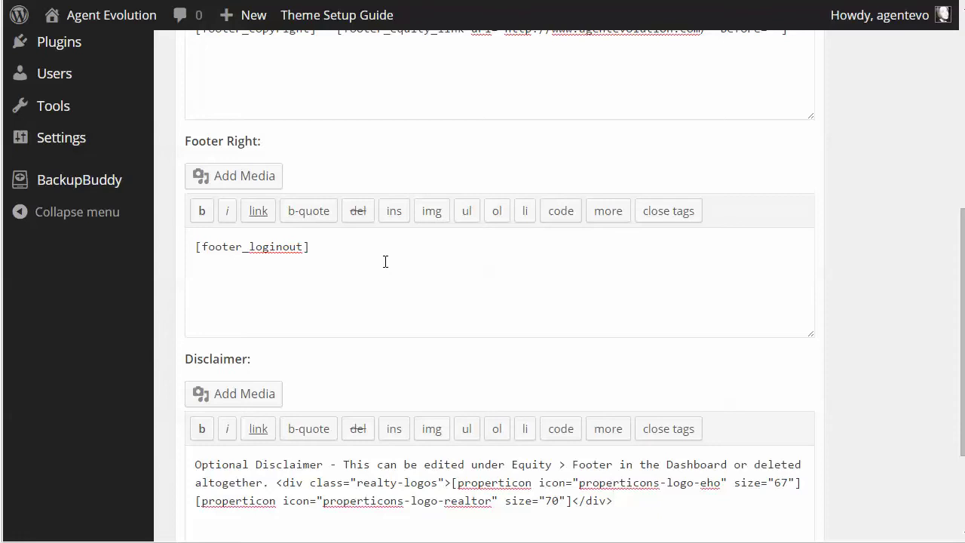
pyautogui.scroll(4, 346, 235)
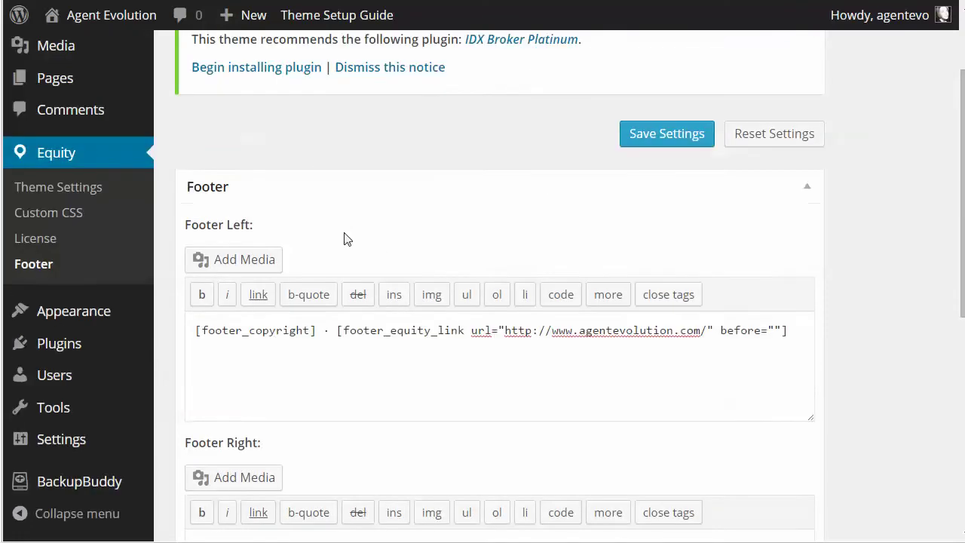
pyautogui.moveTo(196, 329); pyautogui.dragTo(319, 330)
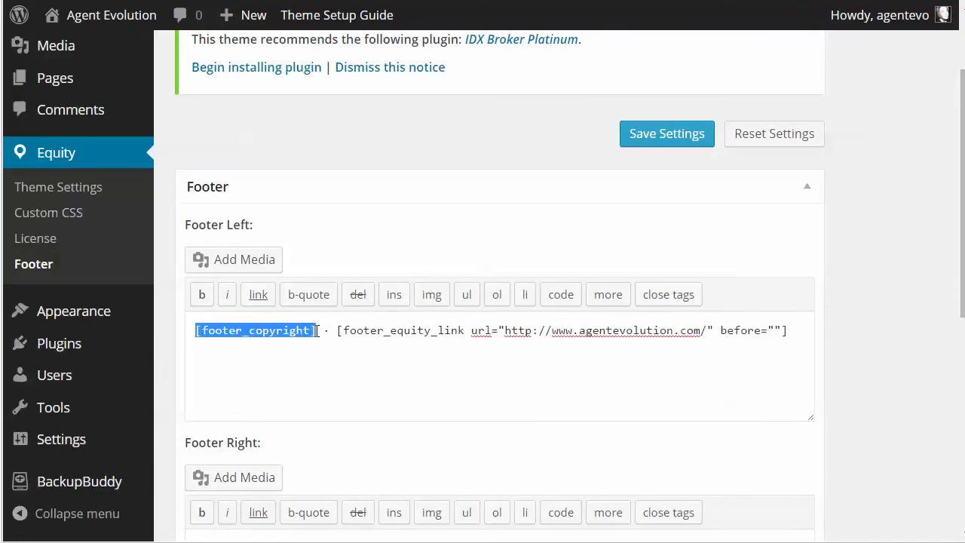
pyautogui.scroll(-4, 528, 380)
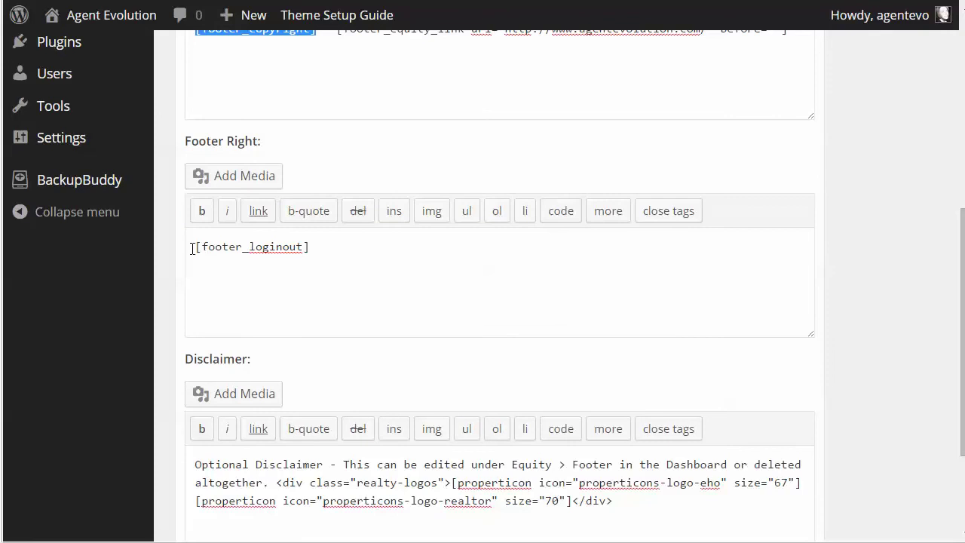
pyautogui.moveTo(196, 246); pyautogui.dragTo(325, 246)
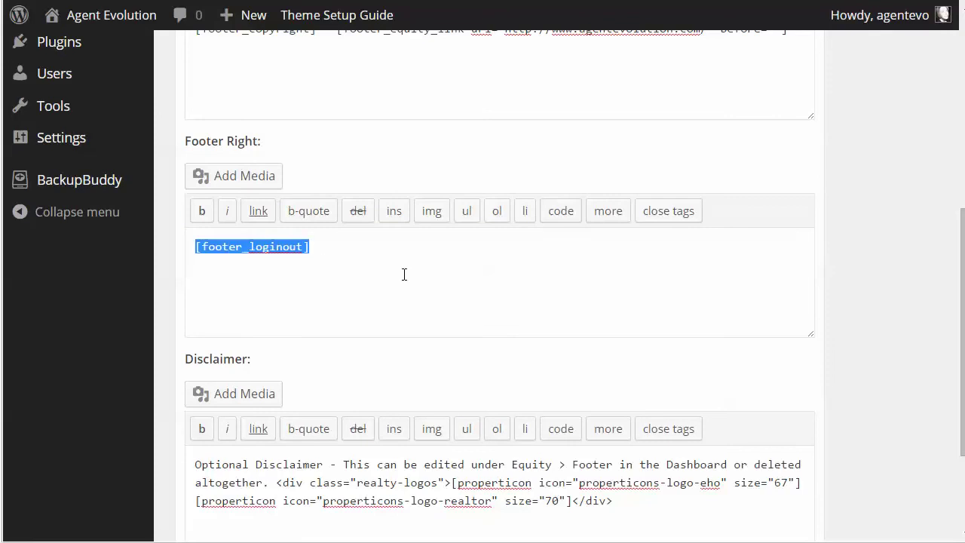
pyautogui.click(521, 283)
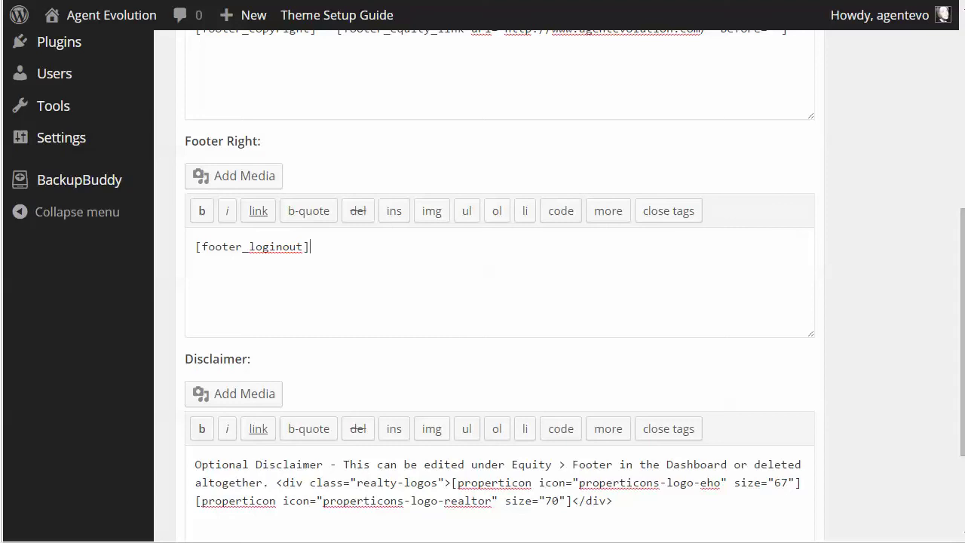
pyautogui.scroll(5, 586, 219)
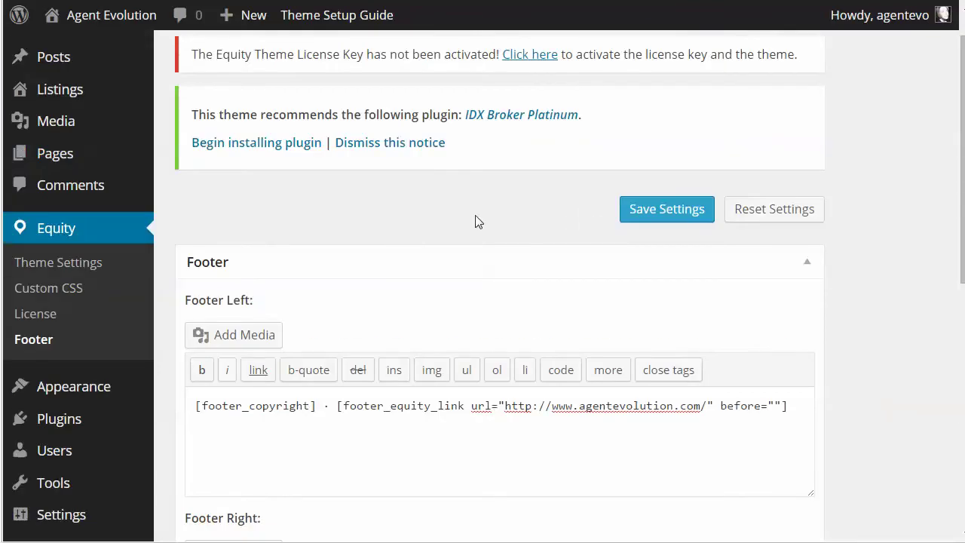